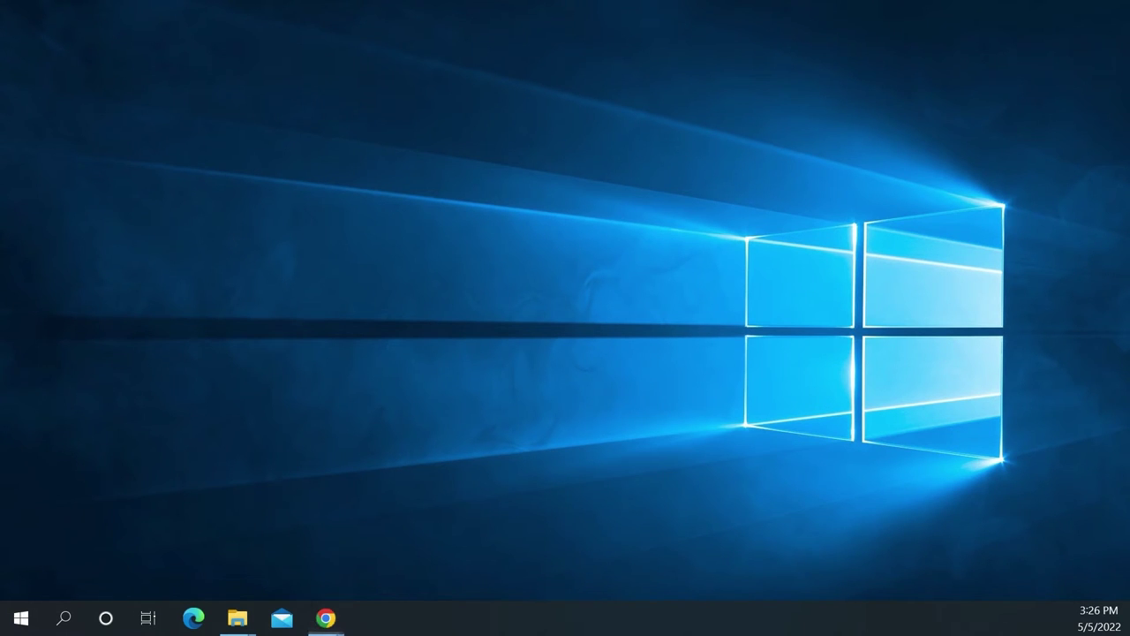
Keep the changed display settings, then switch to the Lecturer Sandbox course window in Chrome
key("super+i")
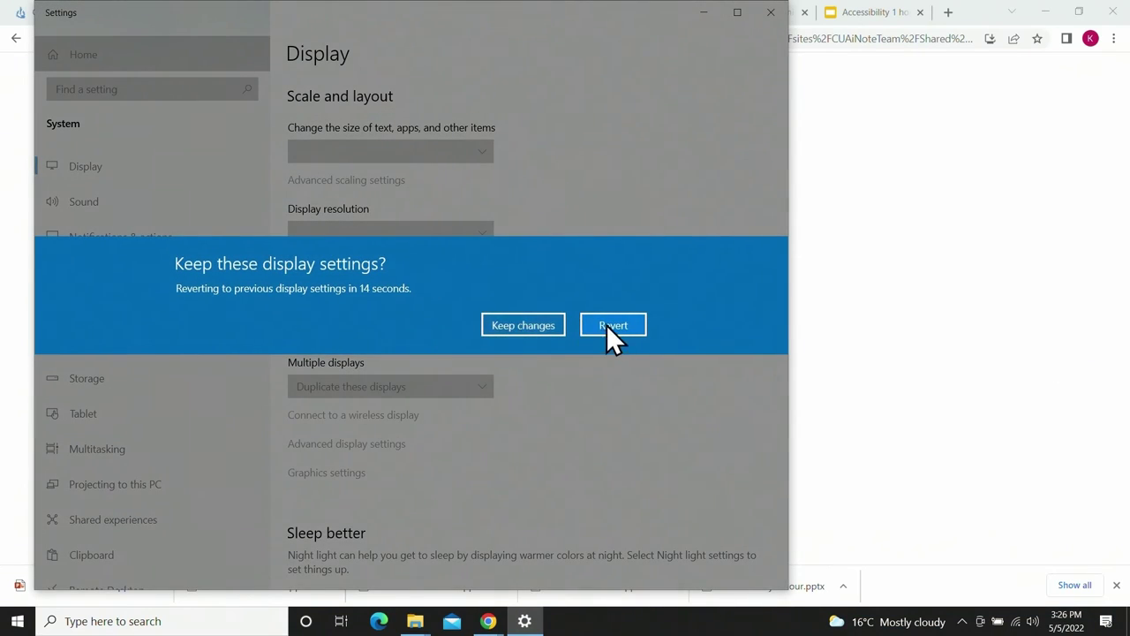
left_click(525, 325)
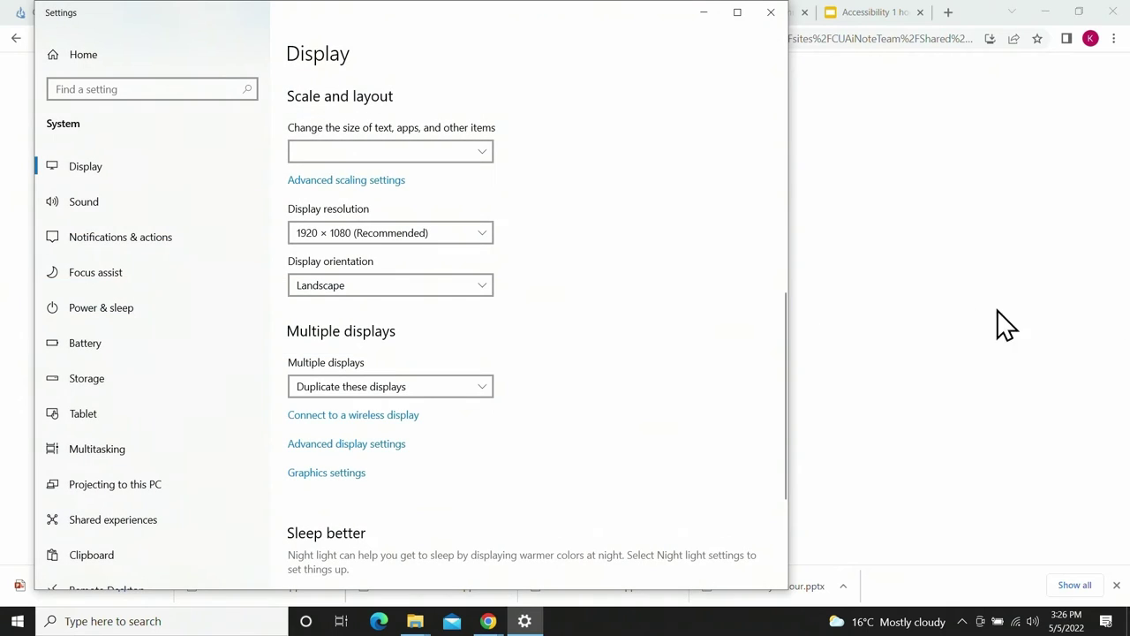
left_click(771, 12)
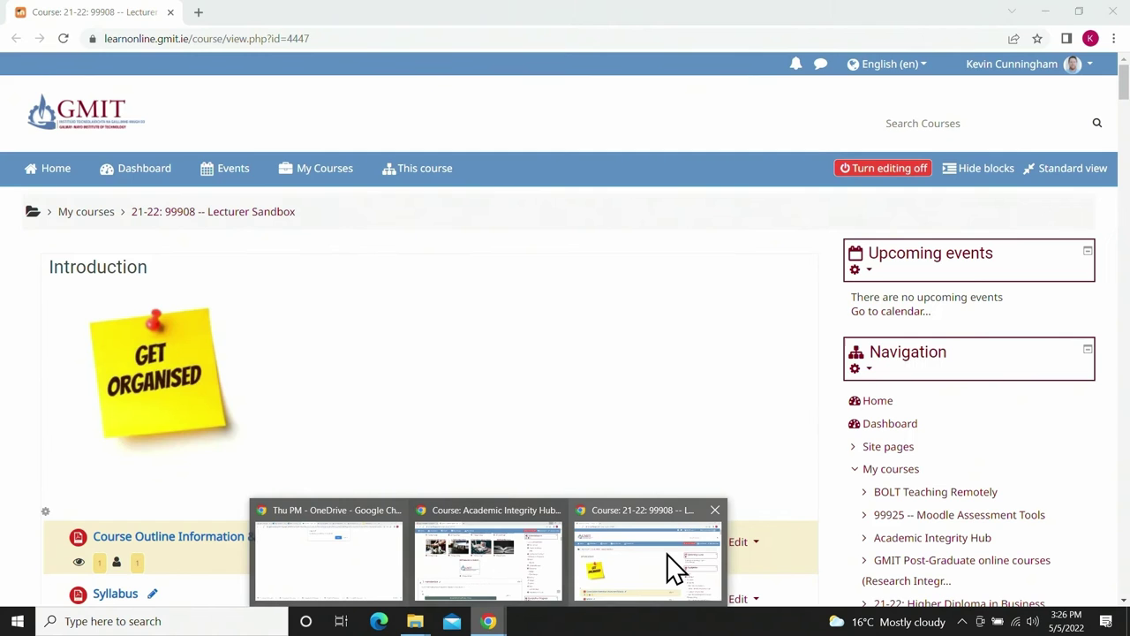
left_click(634, 123)
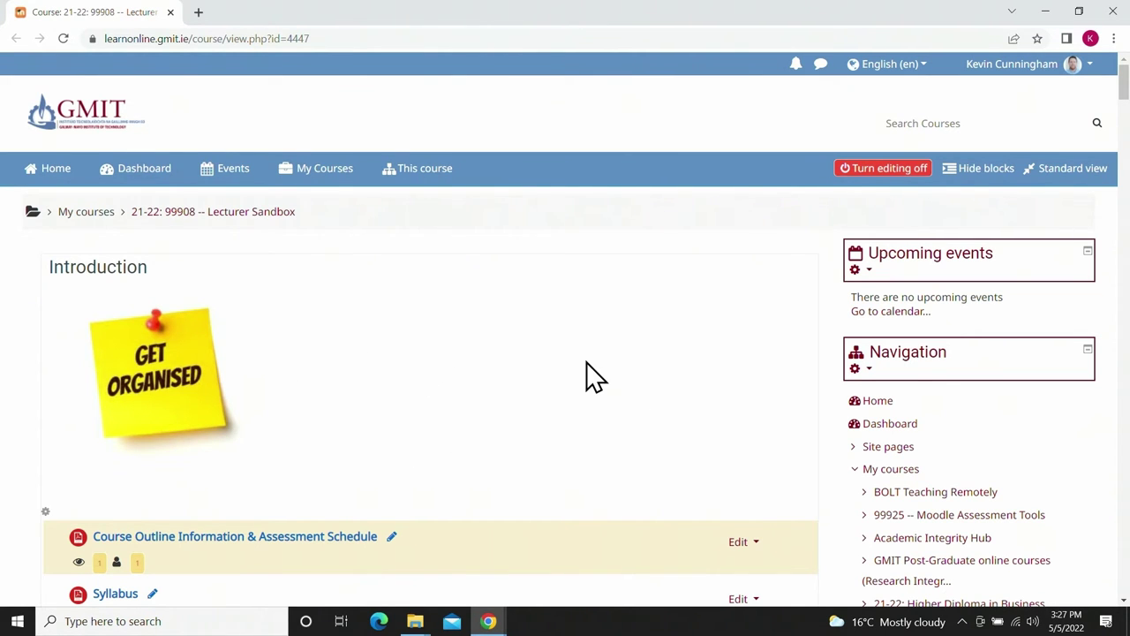
Look through the Introduction section's resources down to the grid of course sections
scroll(586, 371, "down", 1)
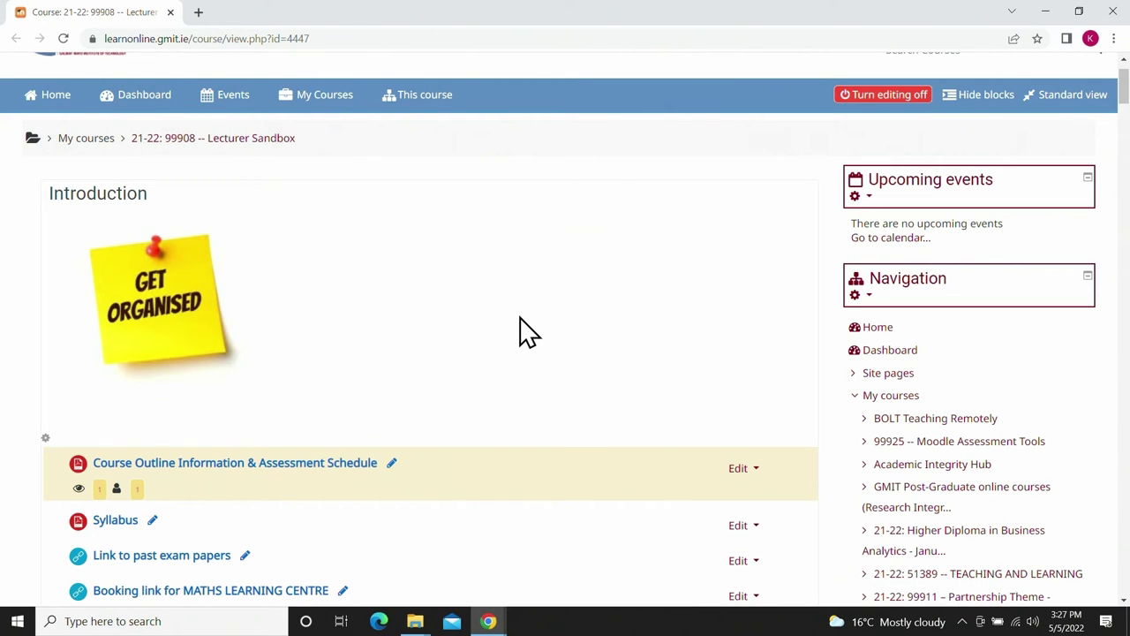
scroll(521, 329, "down", 2)
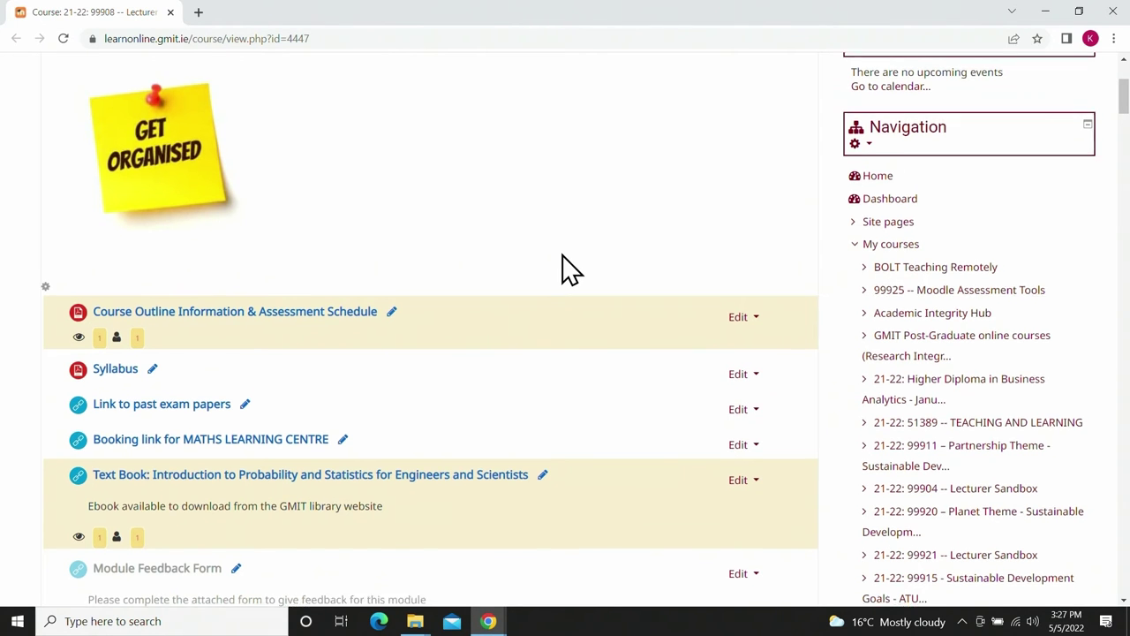
scroll(566, 265, "down", 1)
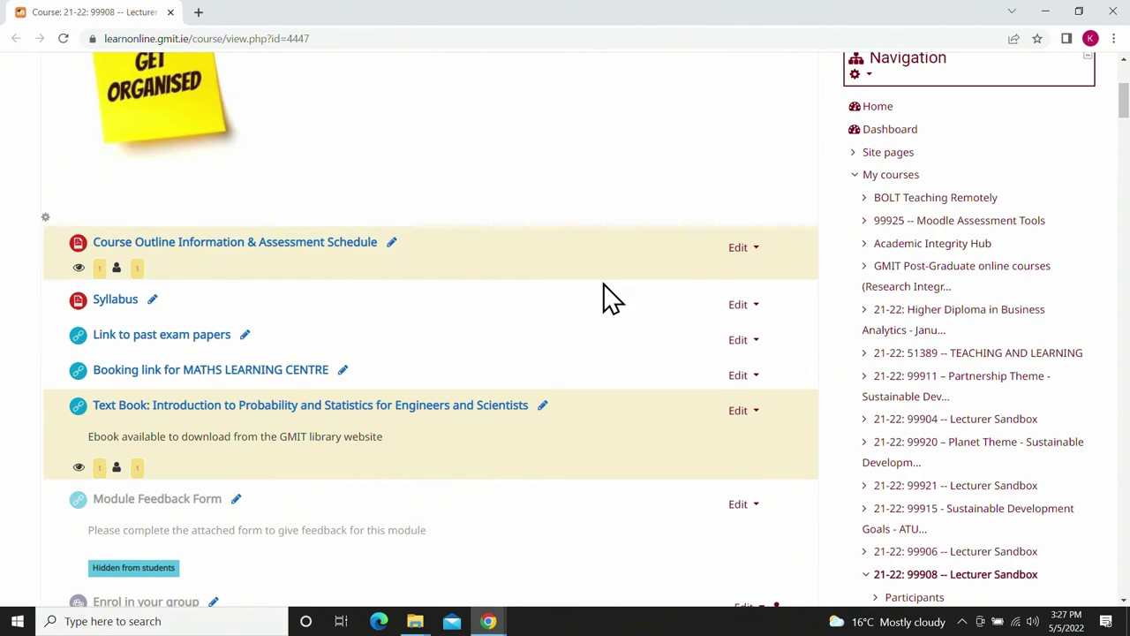
scroll(679, 277, "up", 2)
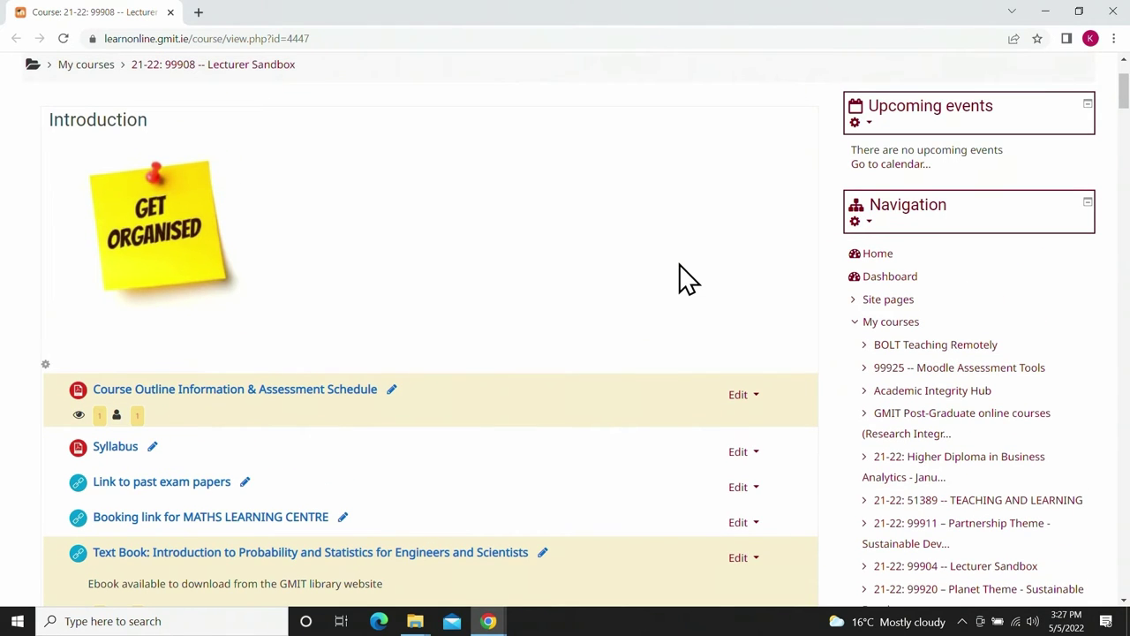
scroll(679, 264, "down", 1)
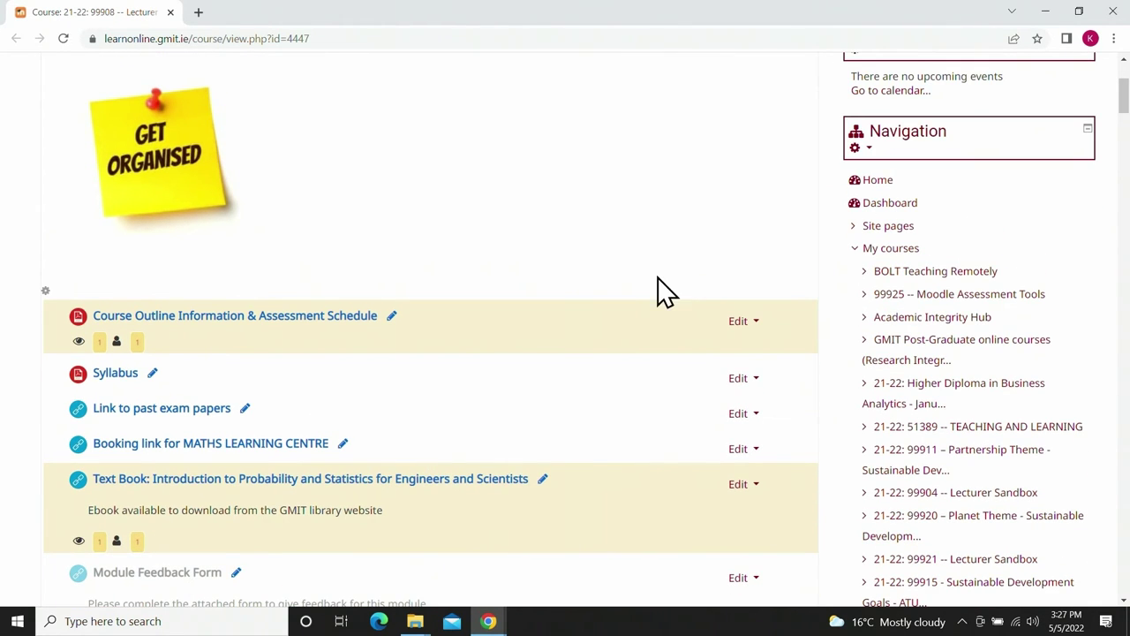
scroll(558, 227, "down", 3)
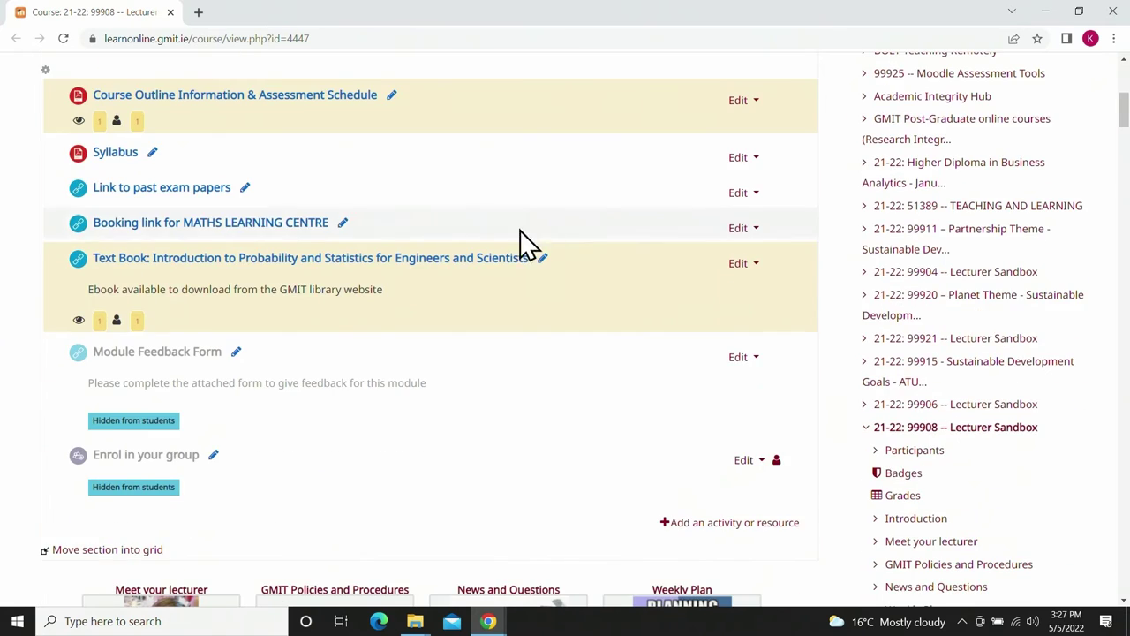
scroll(523, 243, "down", 6)
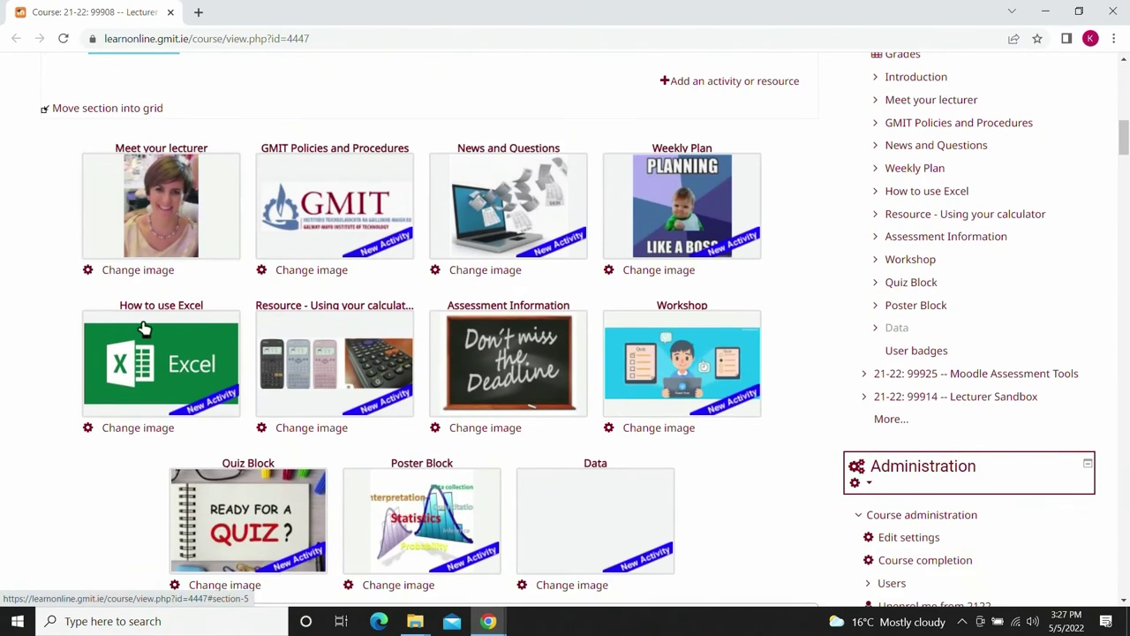
Start an attempt at the quiz "Check your understanding of the basic functions in excel" in the How to use Excel section
left_click(143, 327)
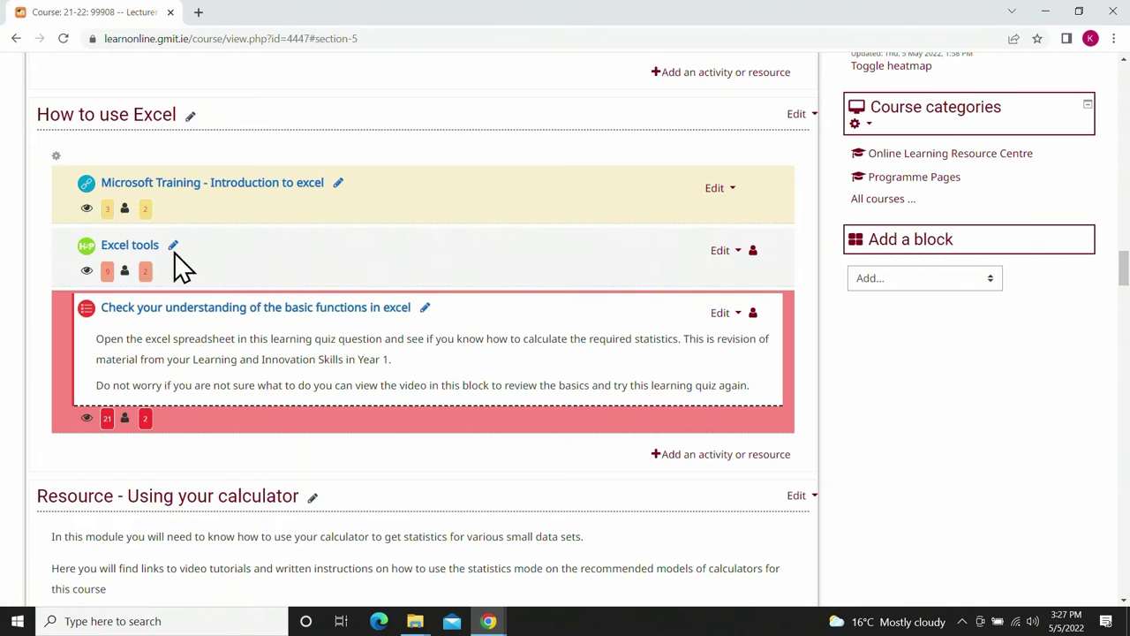
left_click(243, 313)
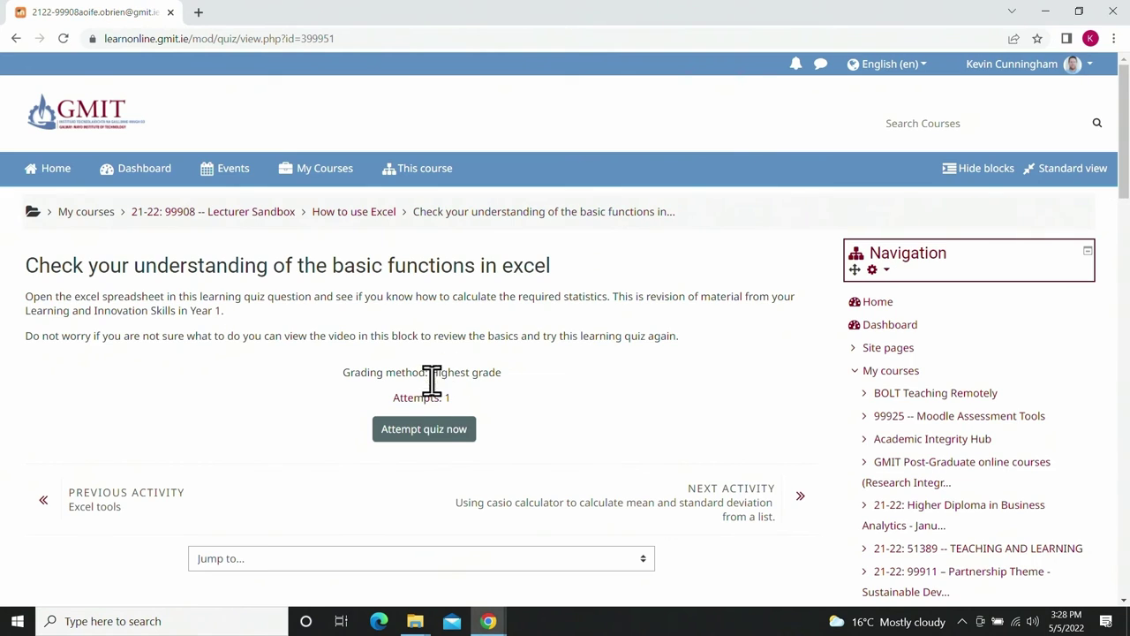
left_click(430, 437)
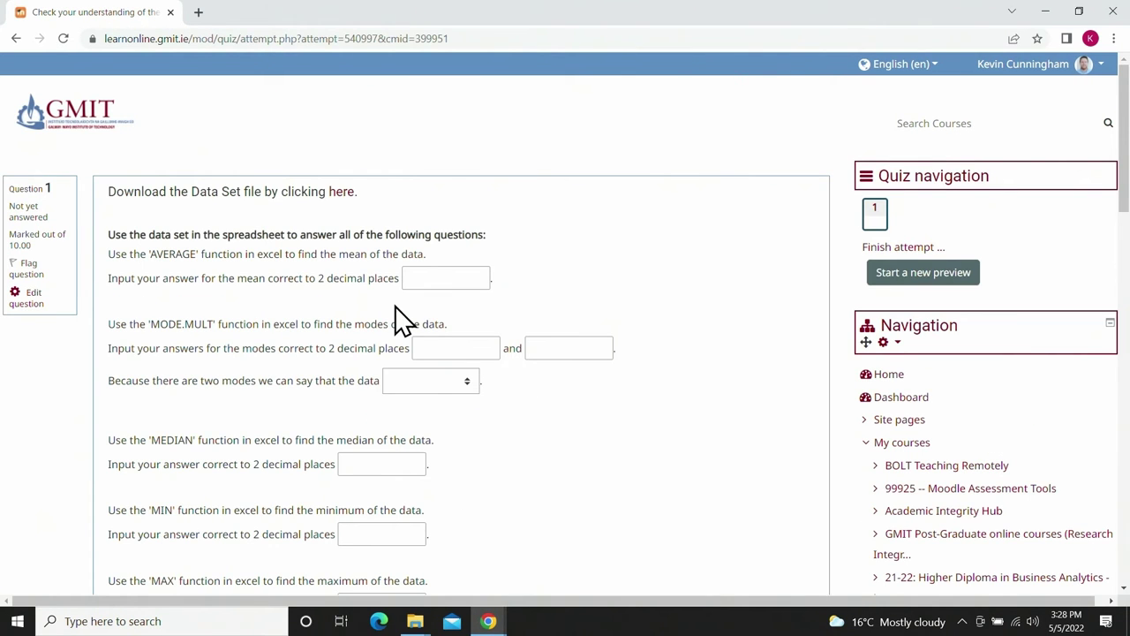
Download the quiz's Data Set file and open it in Excel with editing enabled
left_click(340, 194)
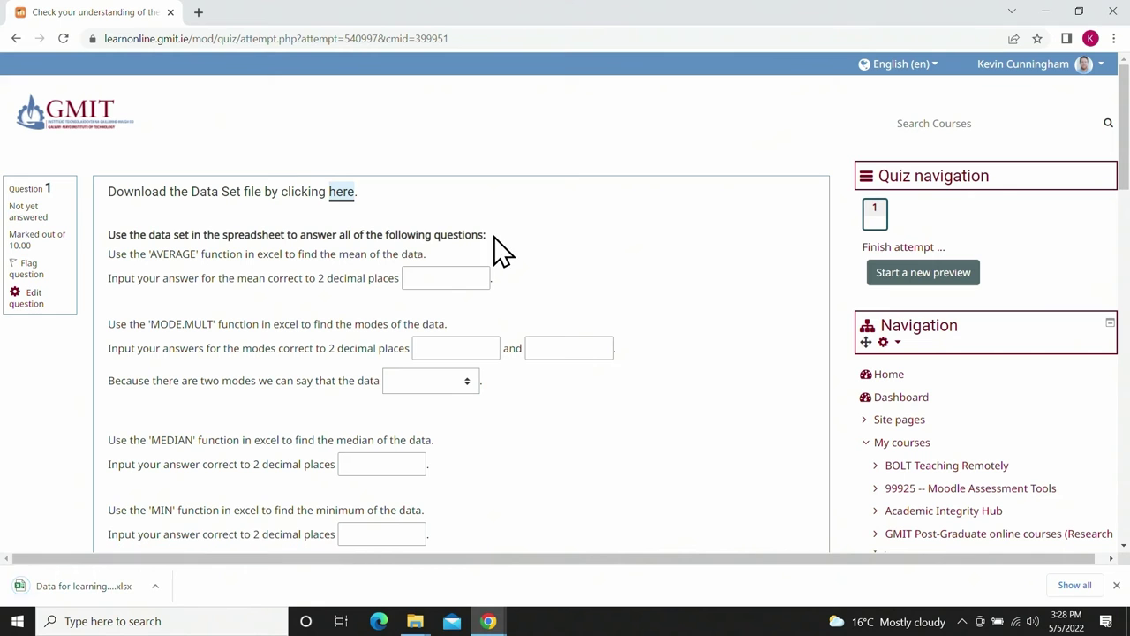
left_click(157, 586)
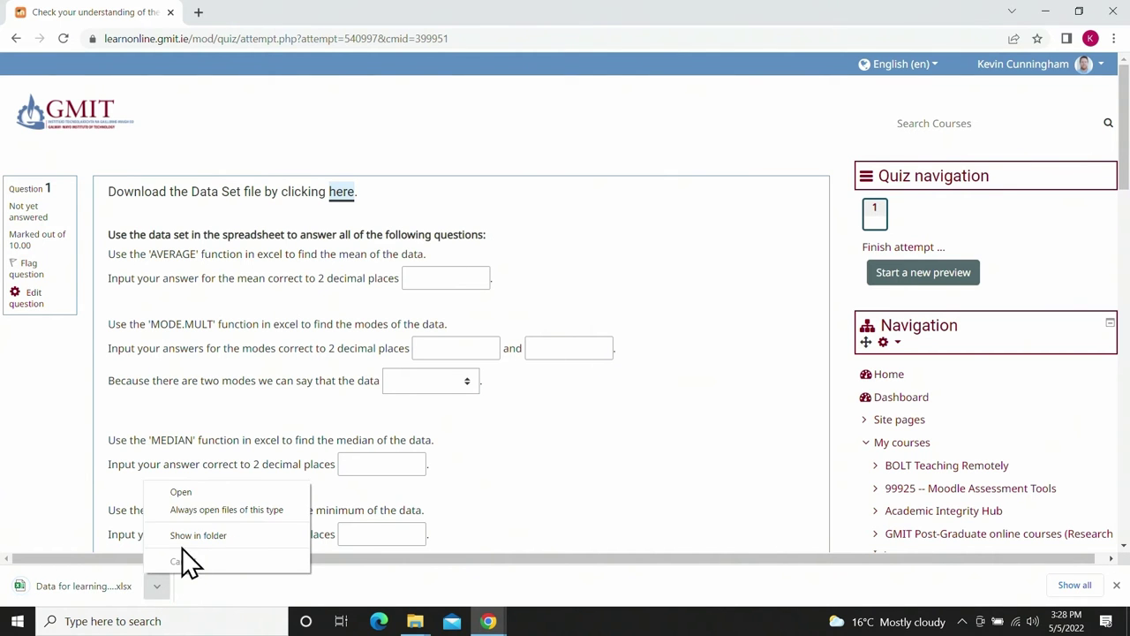
left_click(203, 493)
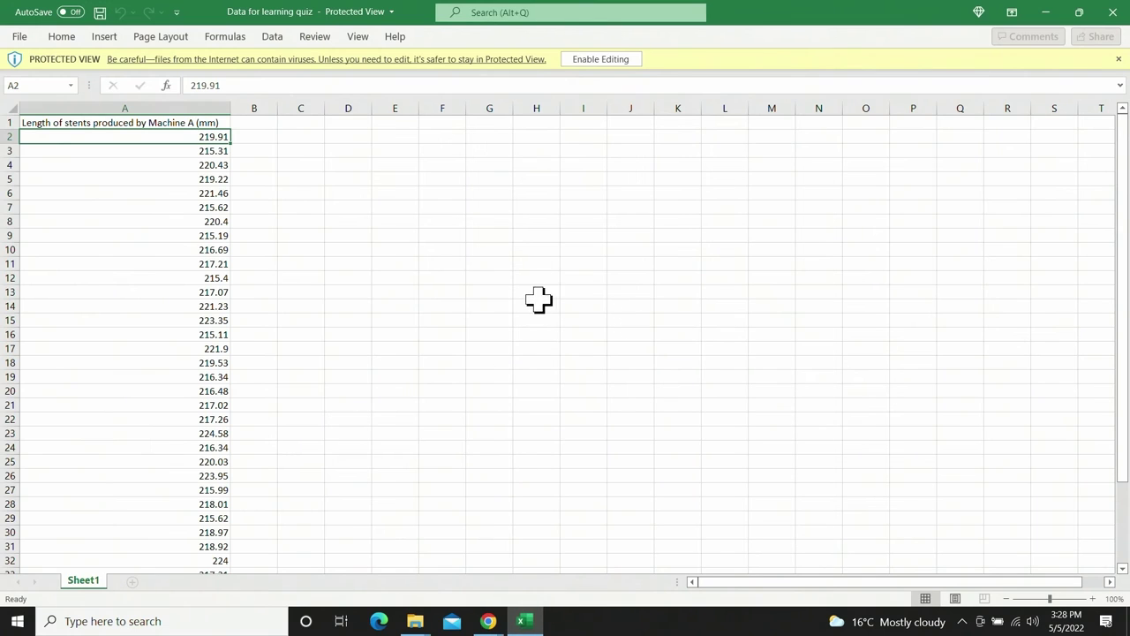
left_click(624, 59)
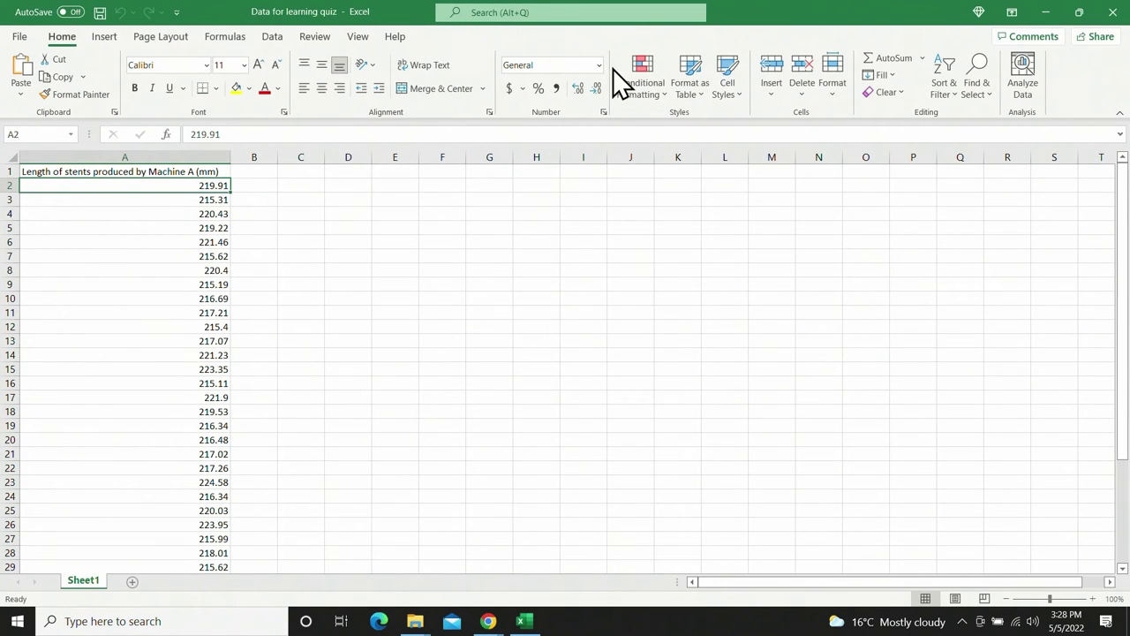
Switch to the quiz in Chrome and examine its Excel function questions alongside the downloaded data set
key("alt+Tab")
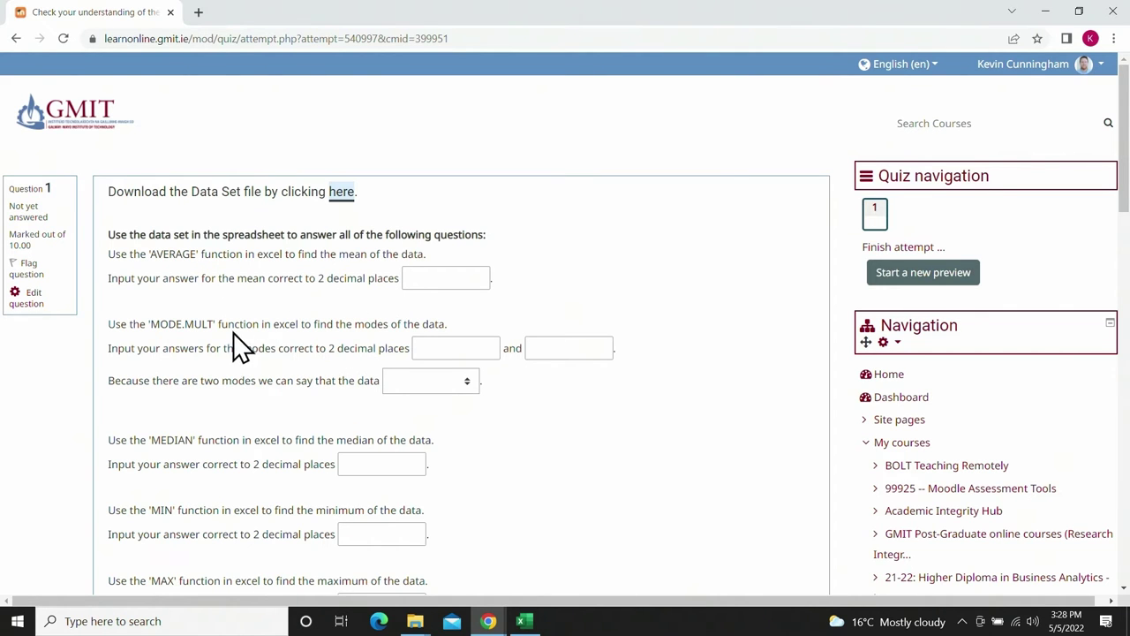
scroll(411, 391, "down", 2)
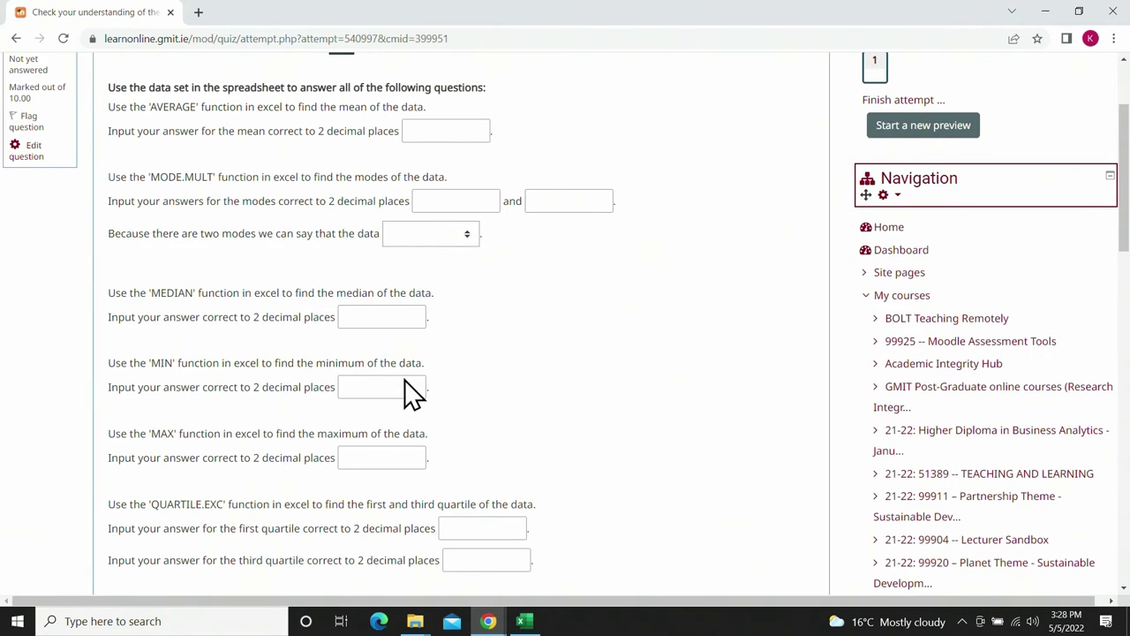
scroll(442, 348, "down", 4)
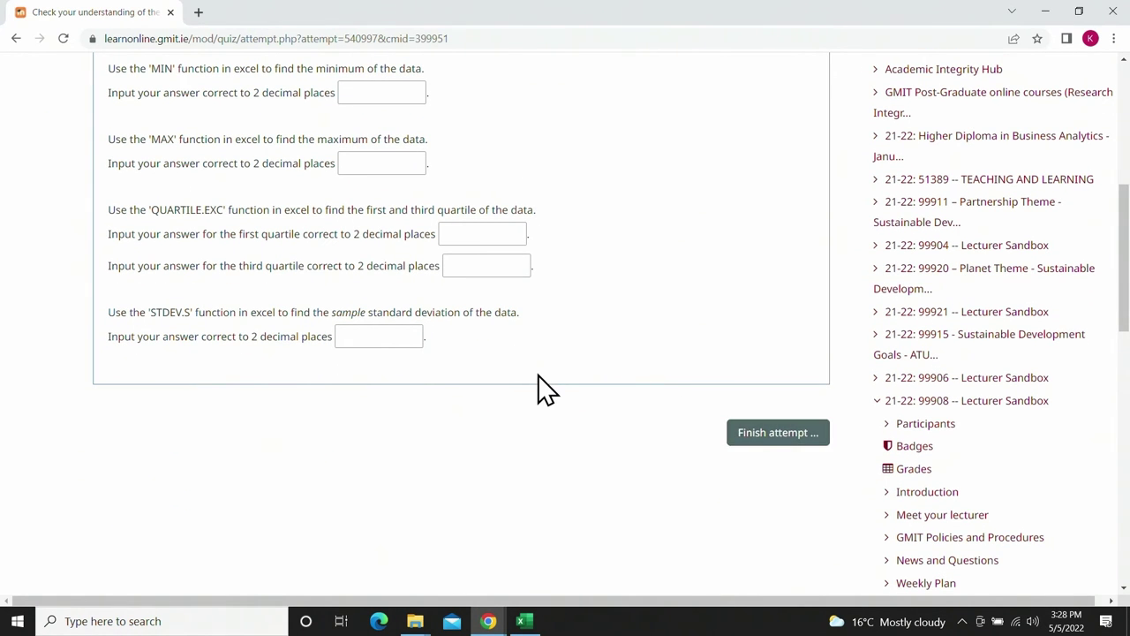
scroll(540, 386, "up", 3)
key("alt+Tab")
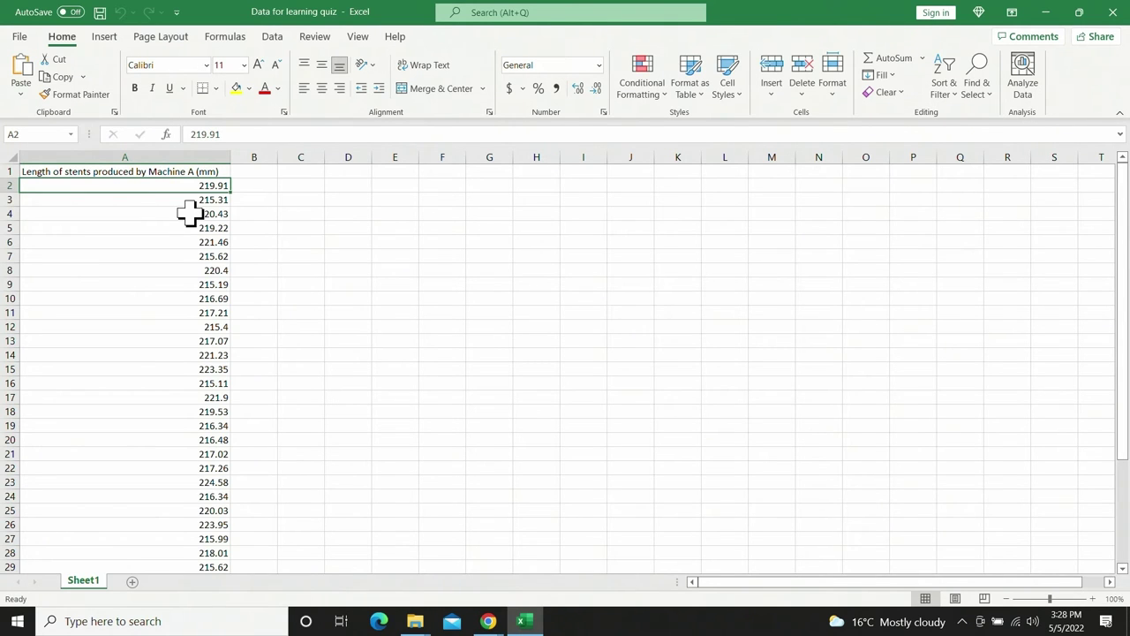
key("alt+Tab")
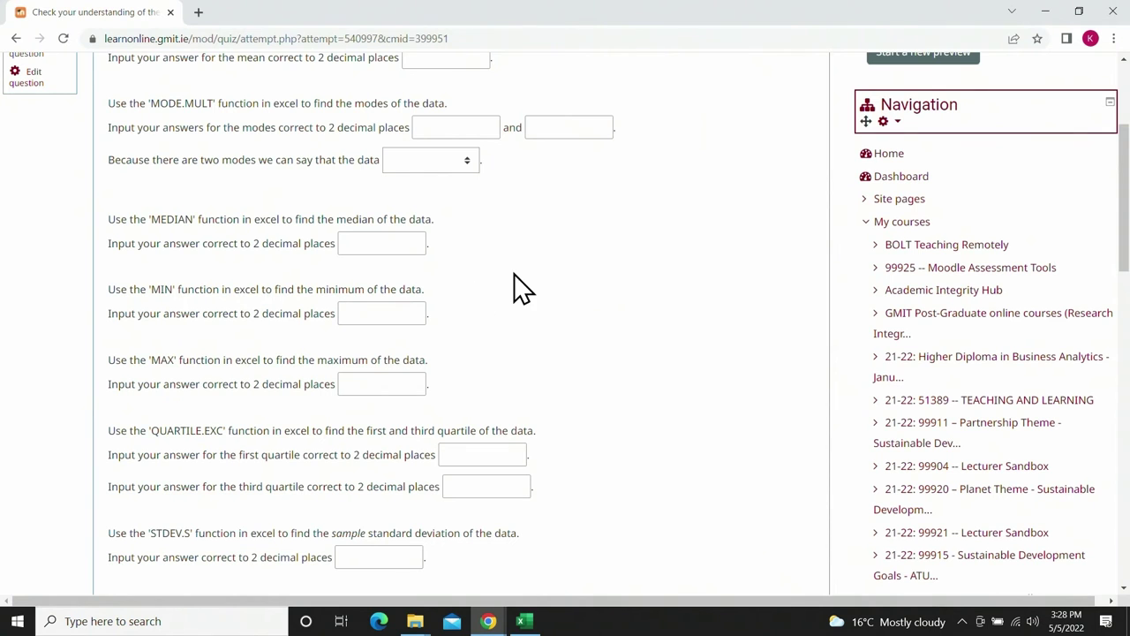
scroll(519, 289, "down", 4)
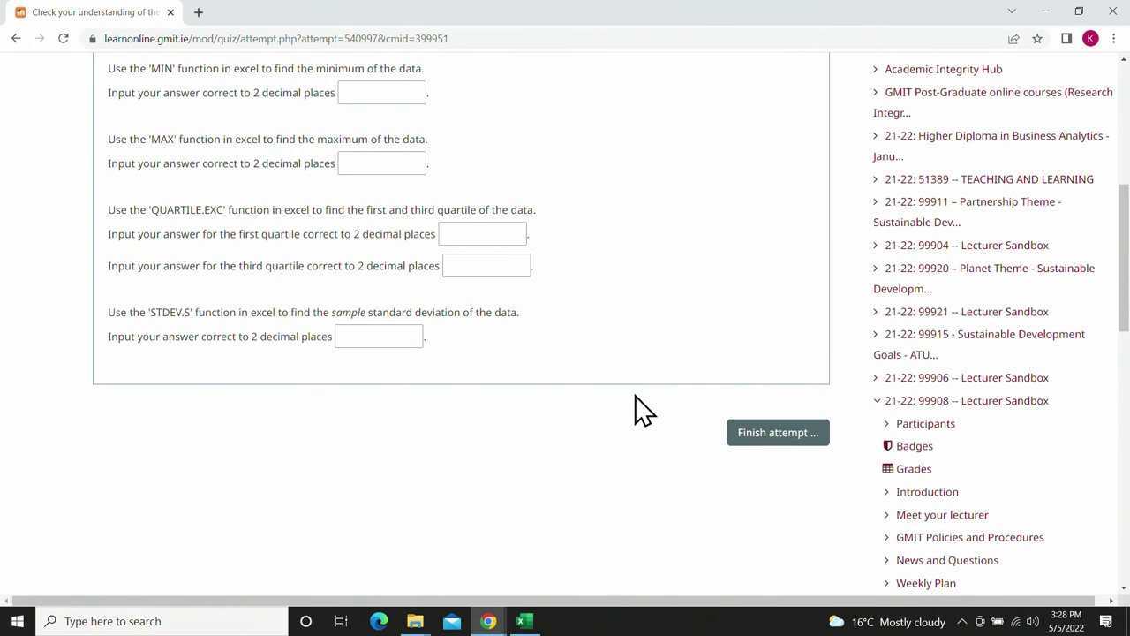
scroll(274, 176, "up", 5)
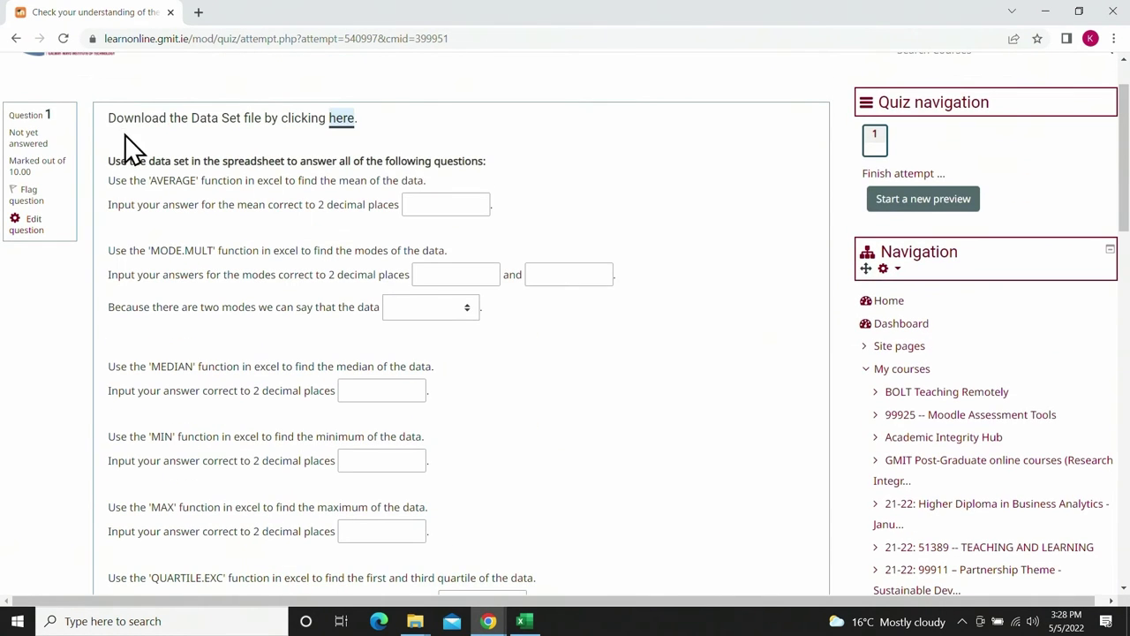
Leave the quiz attempt, return to the course's section grid and open the Quiz activity in the Quiz Block section
left_click(15, 39)
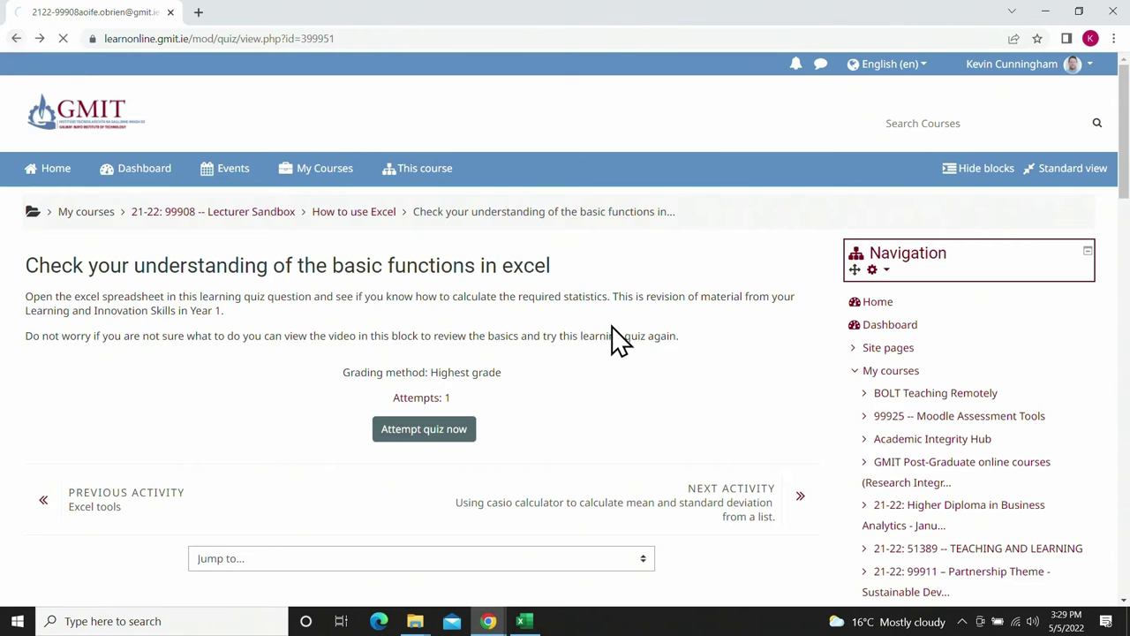
scroll(556, 338, "down", 4)
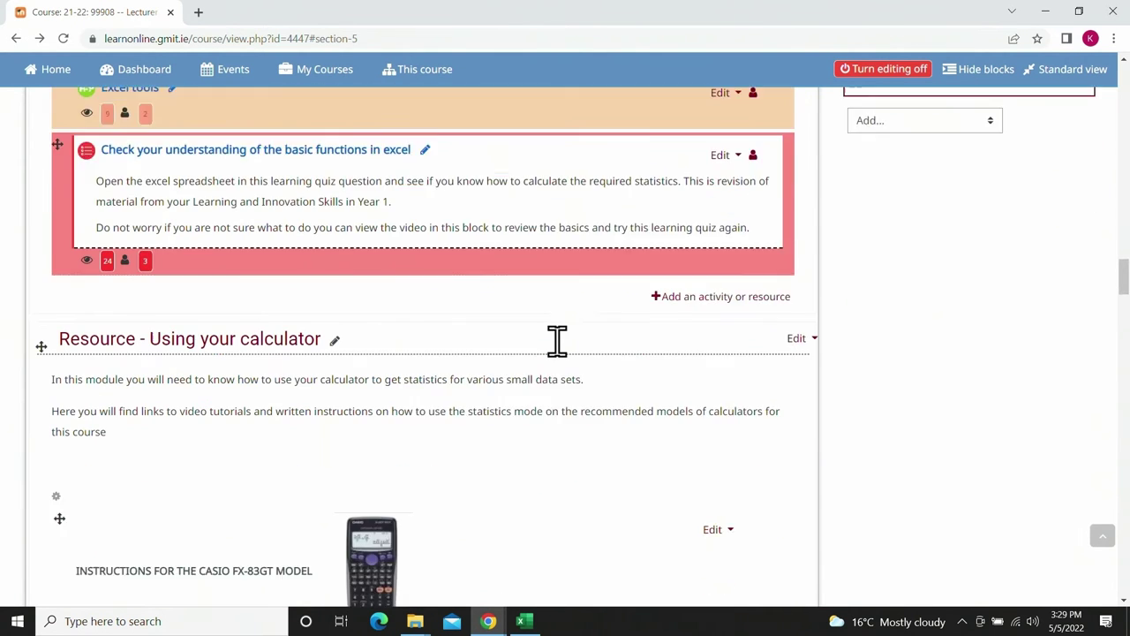
scroll(555, 336, "up", 2)
scroll(415, 208, "up", 2)
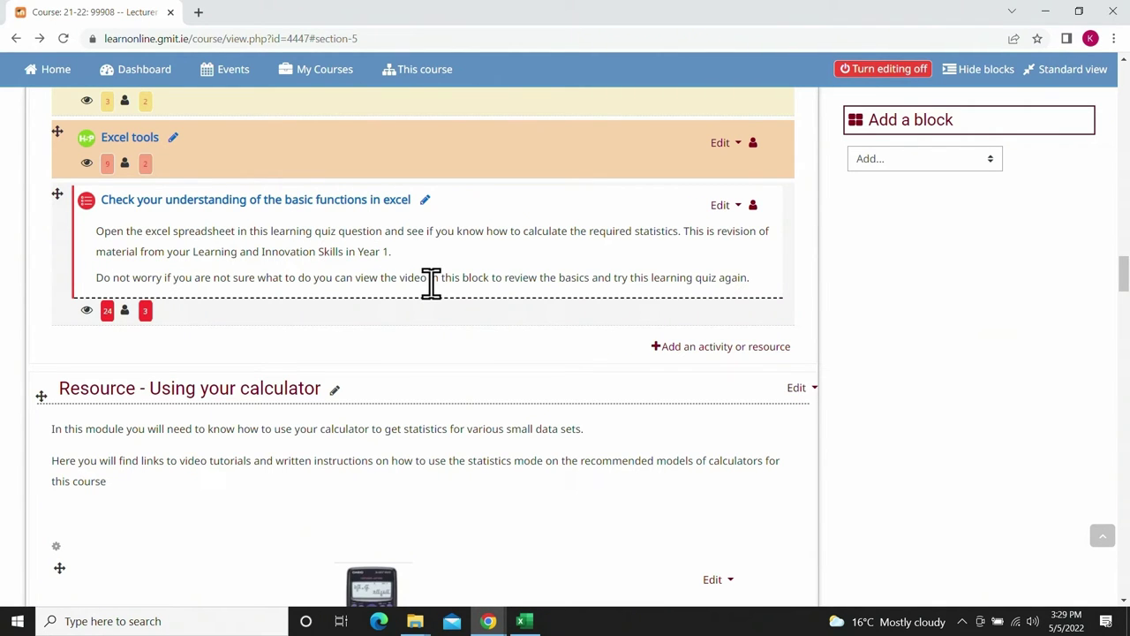
scroll(431, 282, "down", 3)
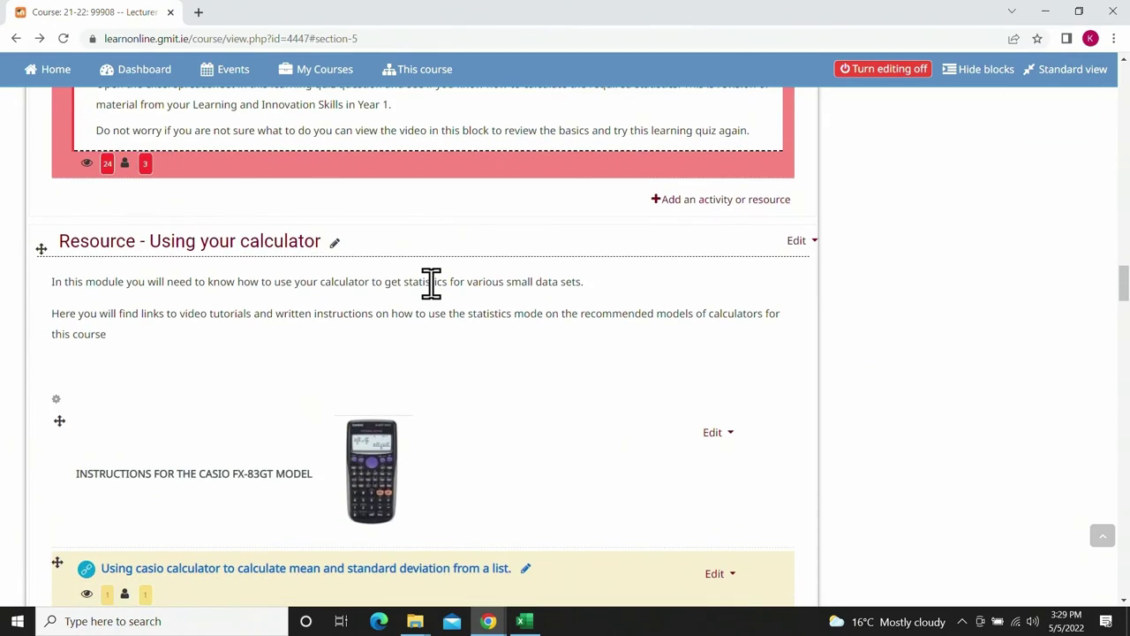
scroll(431, 282, "up", 10)
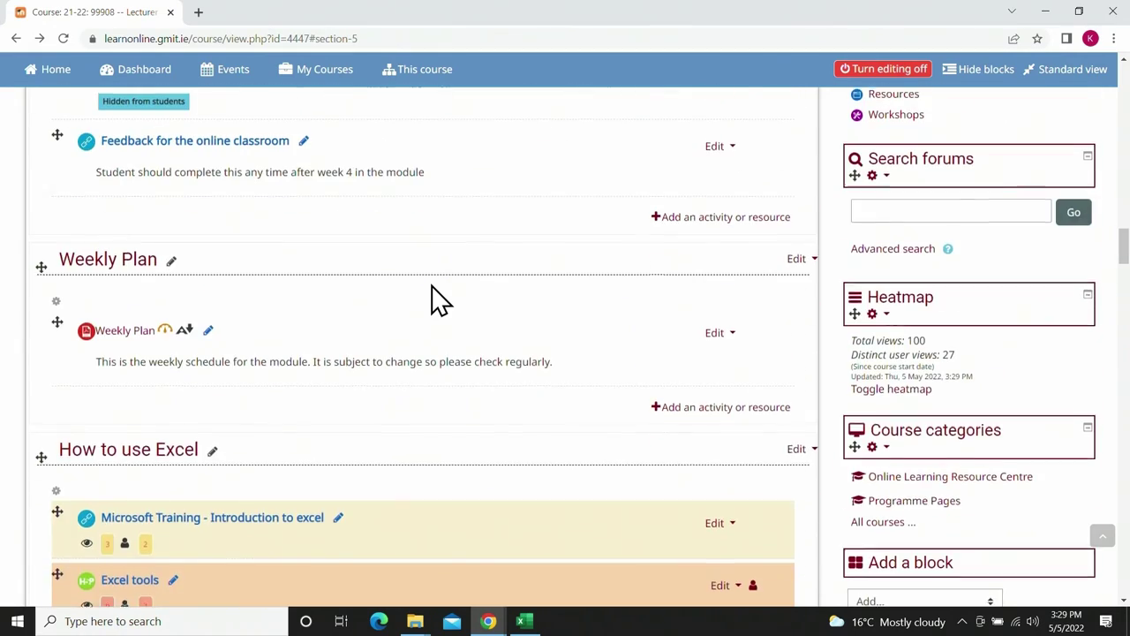
scroll(433, 292, "up", 5)
scroll(432, 292, "up", 10)
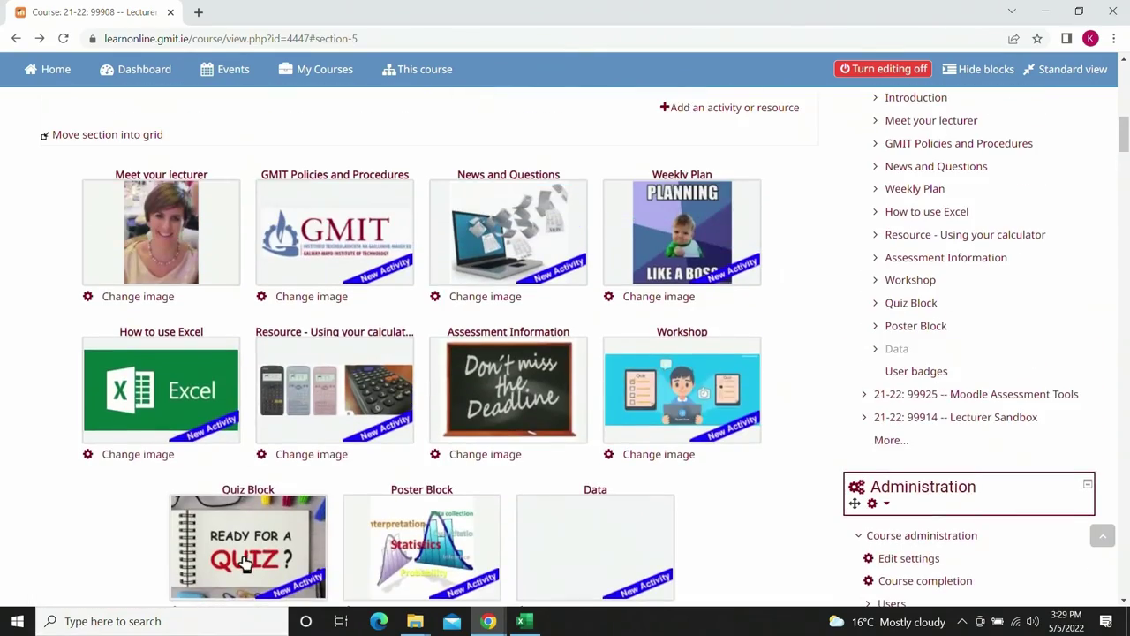
left_click(245, 565)
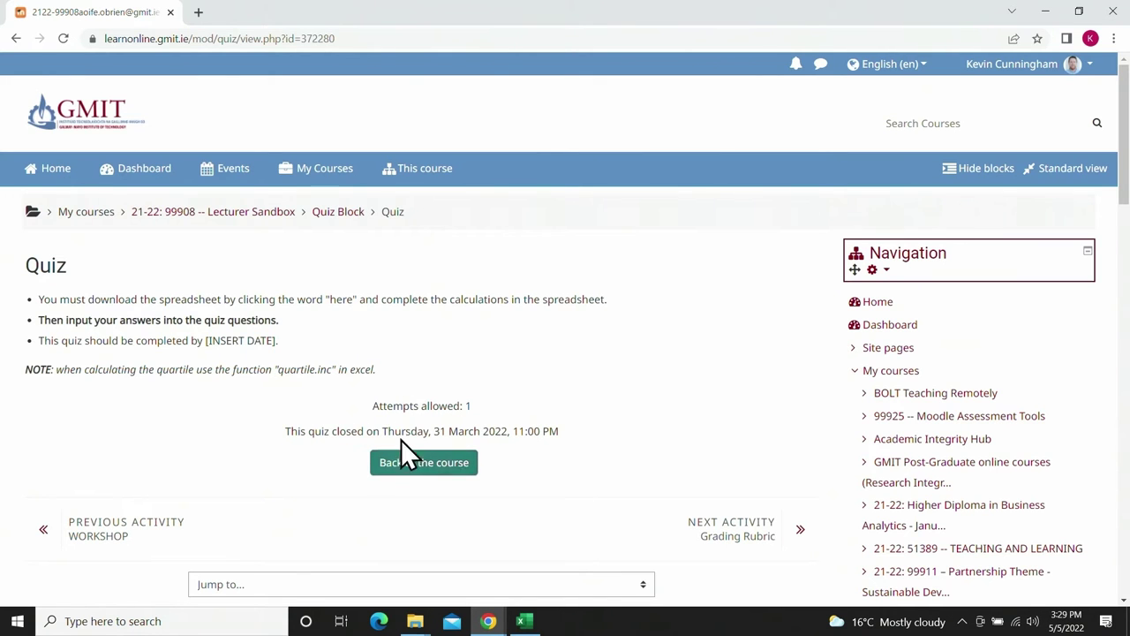
Return to the course page and open the settings of the Quiz activity in the Quiz Block section
scroll(401, 440, "down", 2)
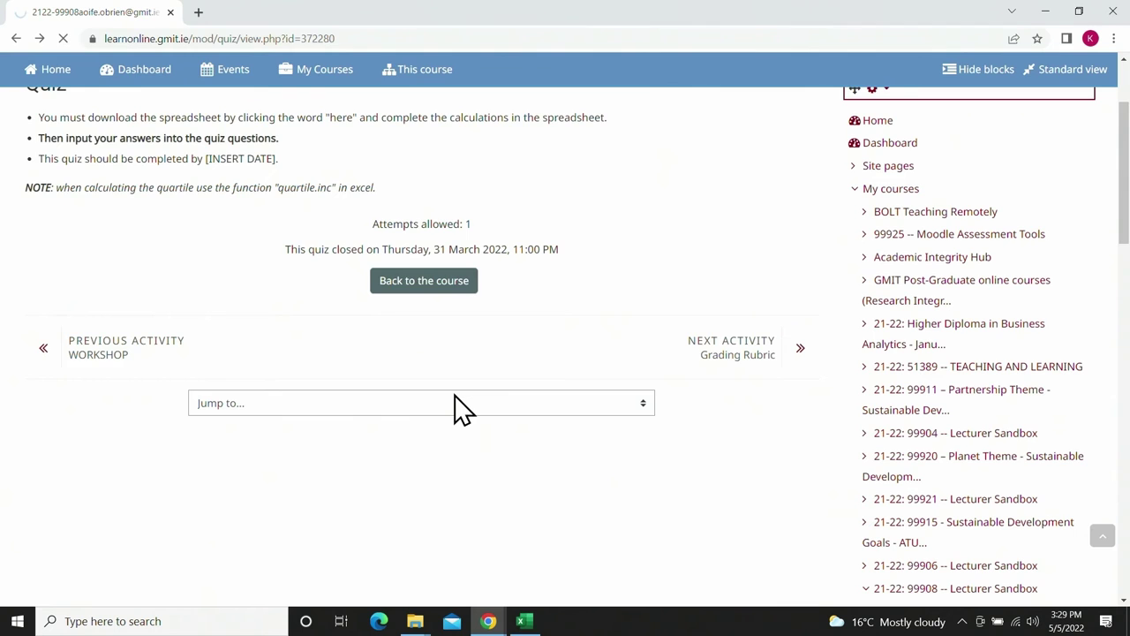
scroll(452, 382, "down", 3)
scroll(452, 377, "up", 3)
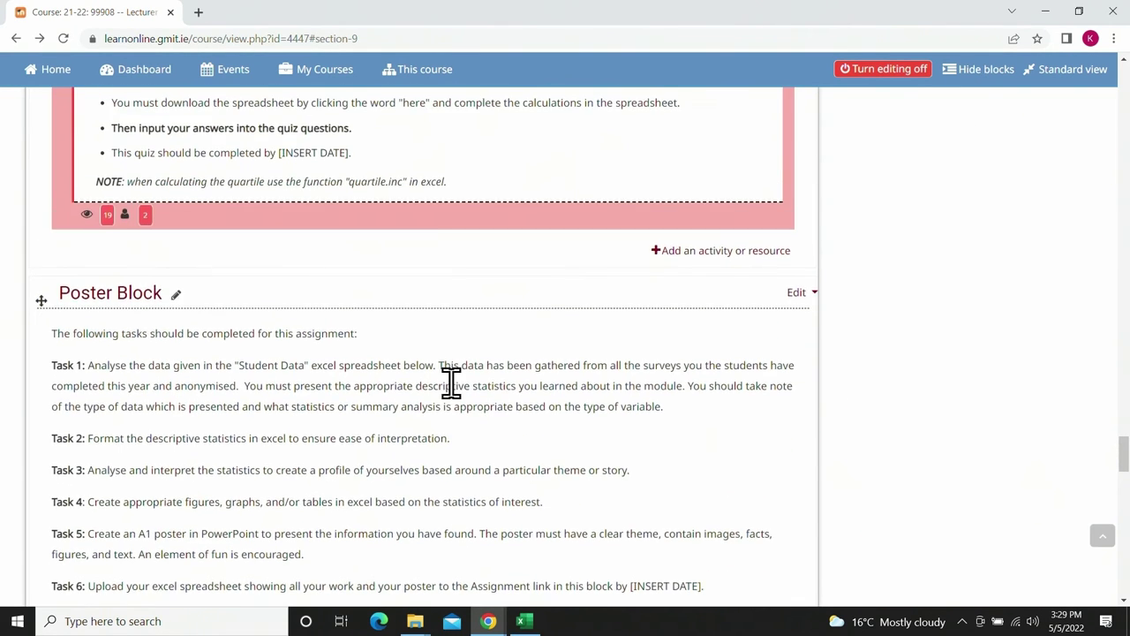
left_click(724, 229)
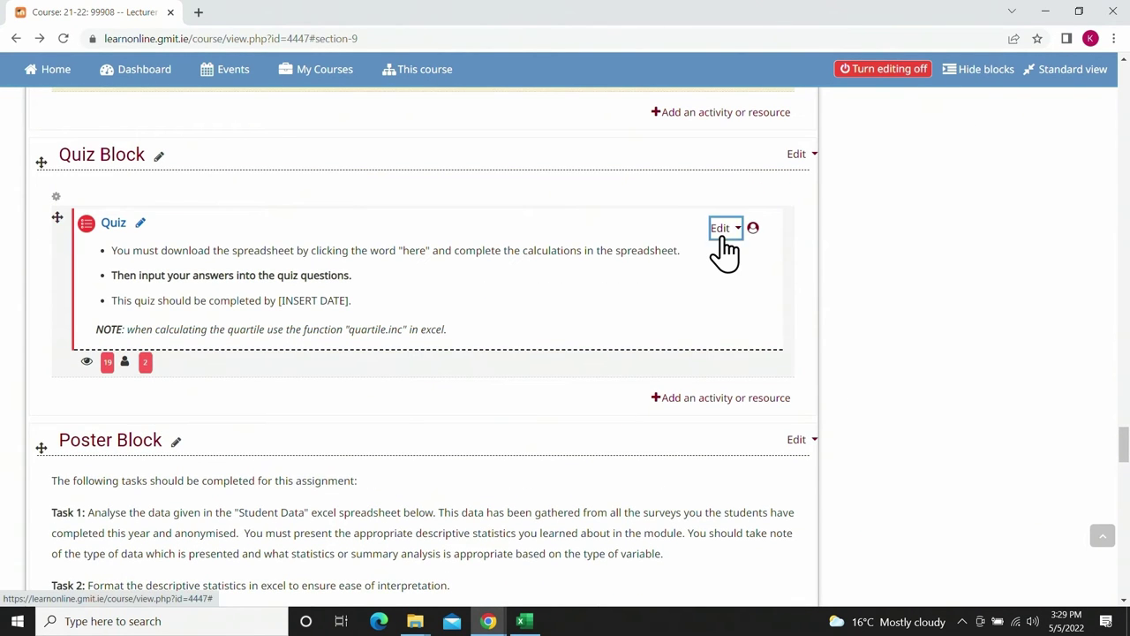
left_click(699, 267)
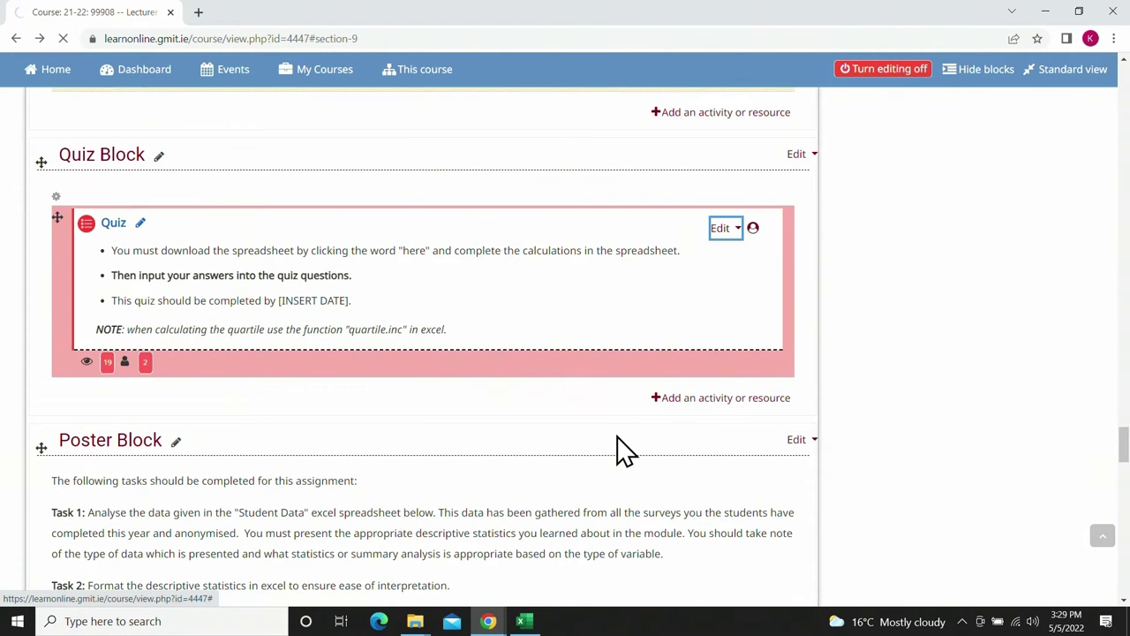
Change the quiz's closing month to May in the timing settings, then save and return to the course
scroll(626, 424, "down", 5)
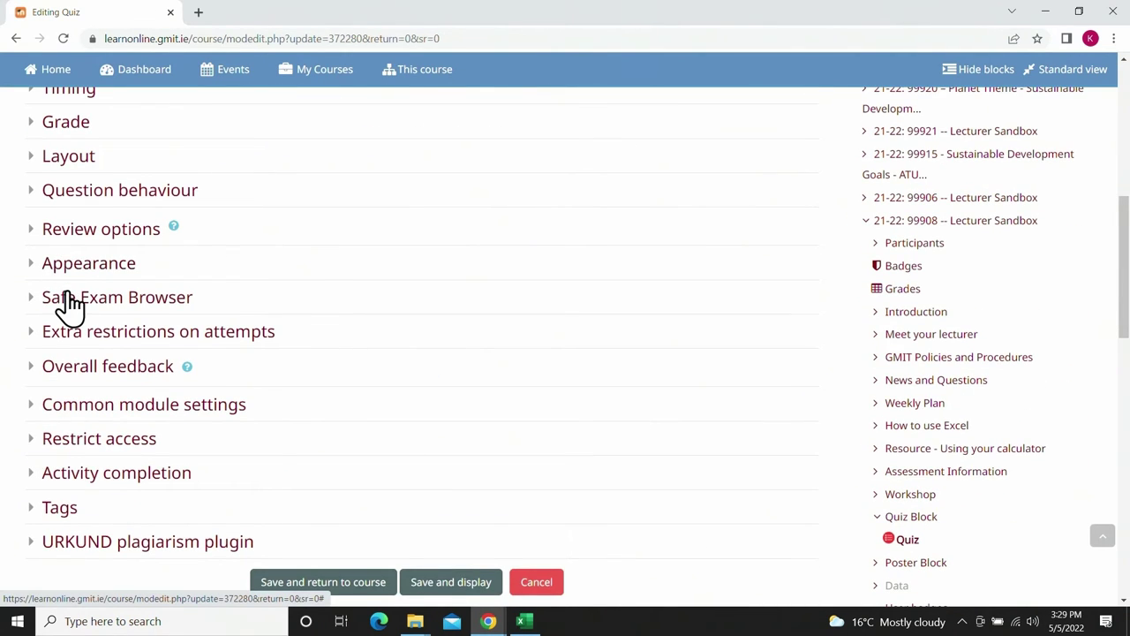
scroll(78, 300, "up", 1)
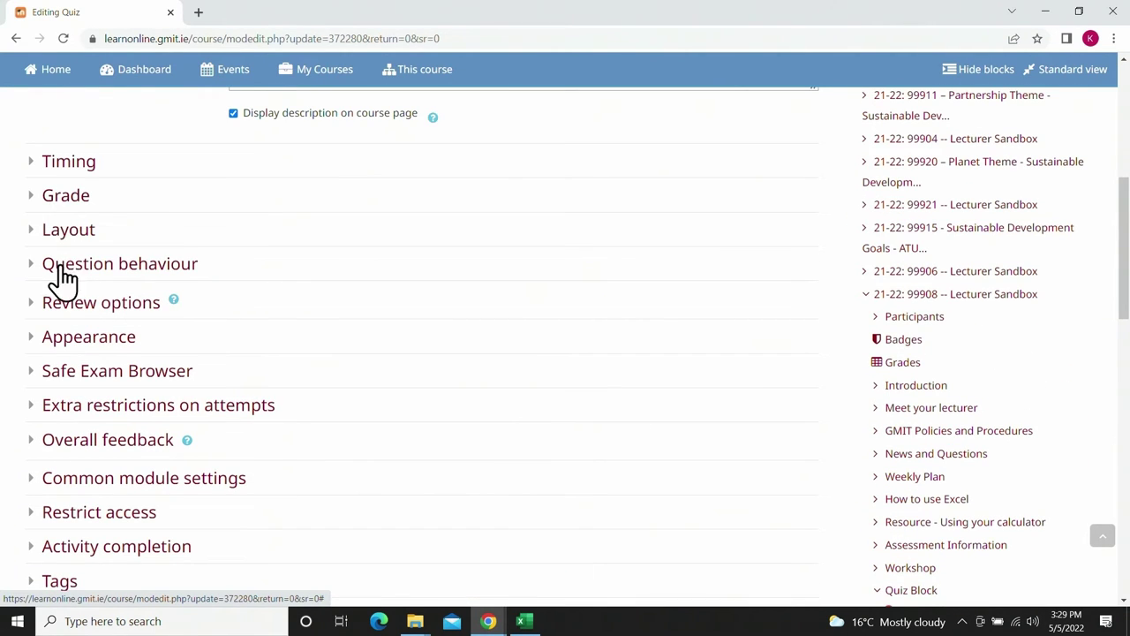
left_click(61, 166)
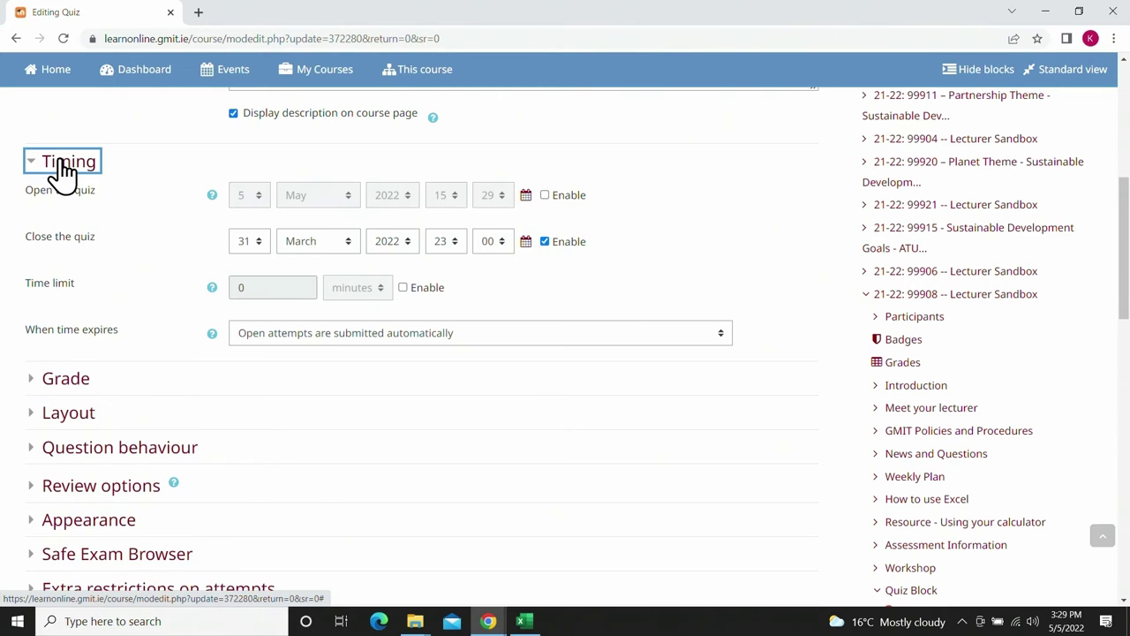
left_click(354, 244)
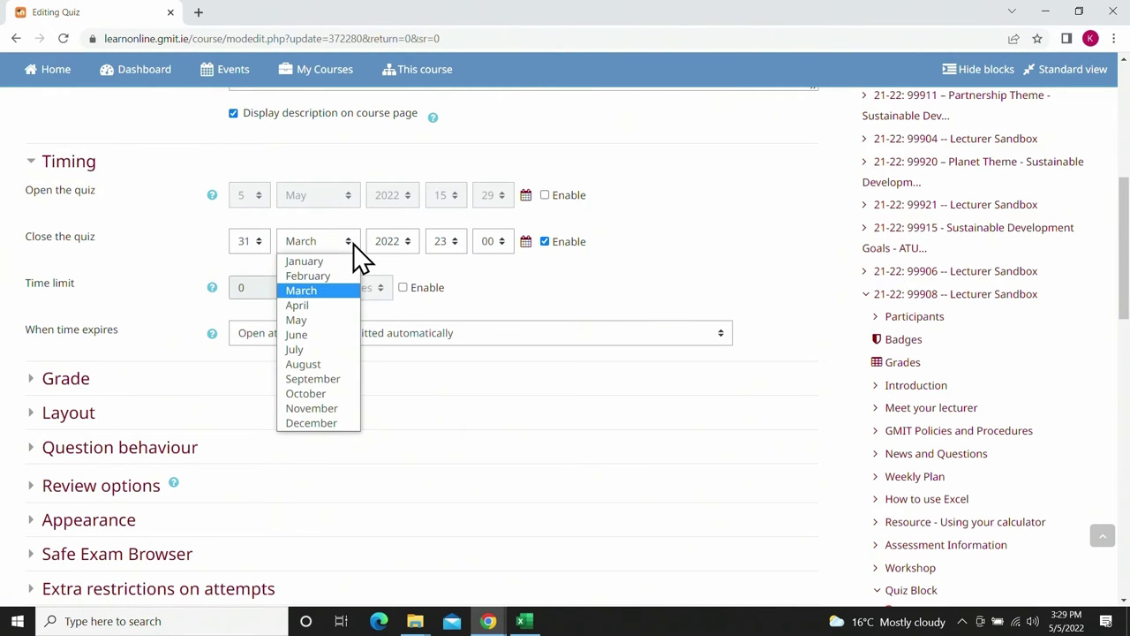
left_click(333, 319)
scroll(469, 341, "down", 3)
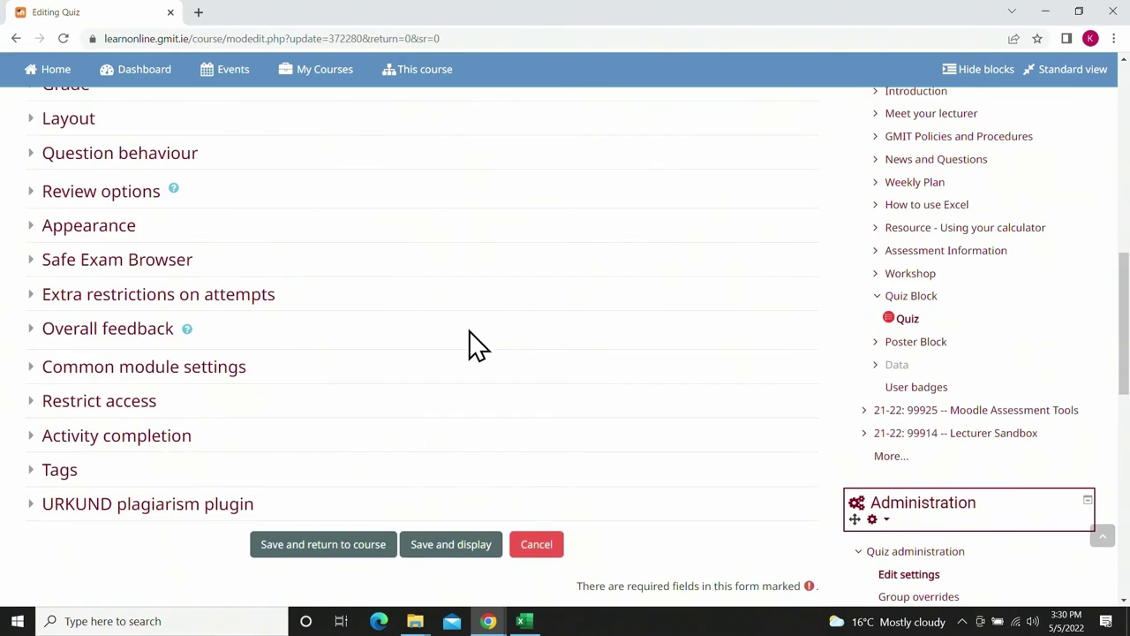
left_click(354, 544)
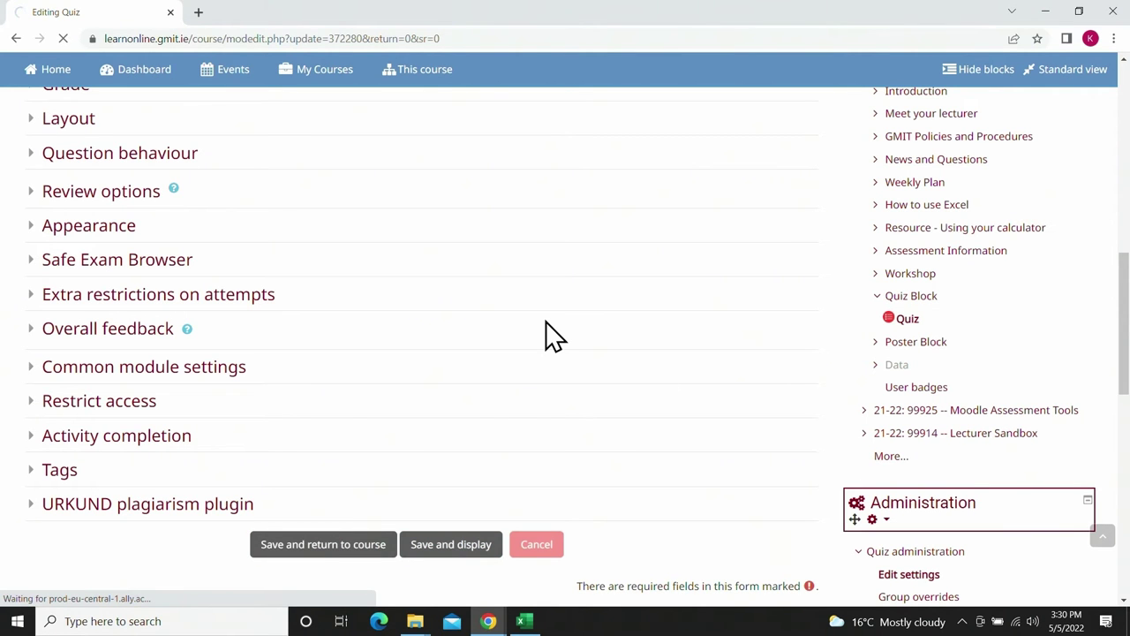
Reopen the Quiz activity in the Quiz Block section and start an attempt
scroll(448, 391, "down", 9)
scroll(447, 391, "down", 4)
scroll(448, 391, "up", 15)
scroll(448, 391, "down", 5)
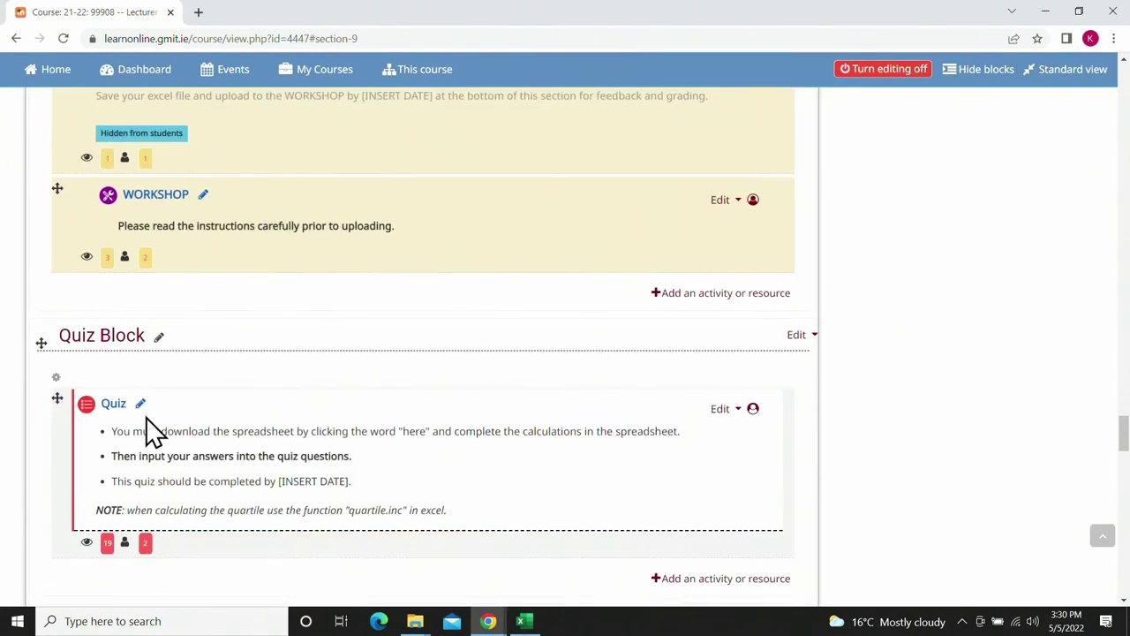
left_click(117, 257)
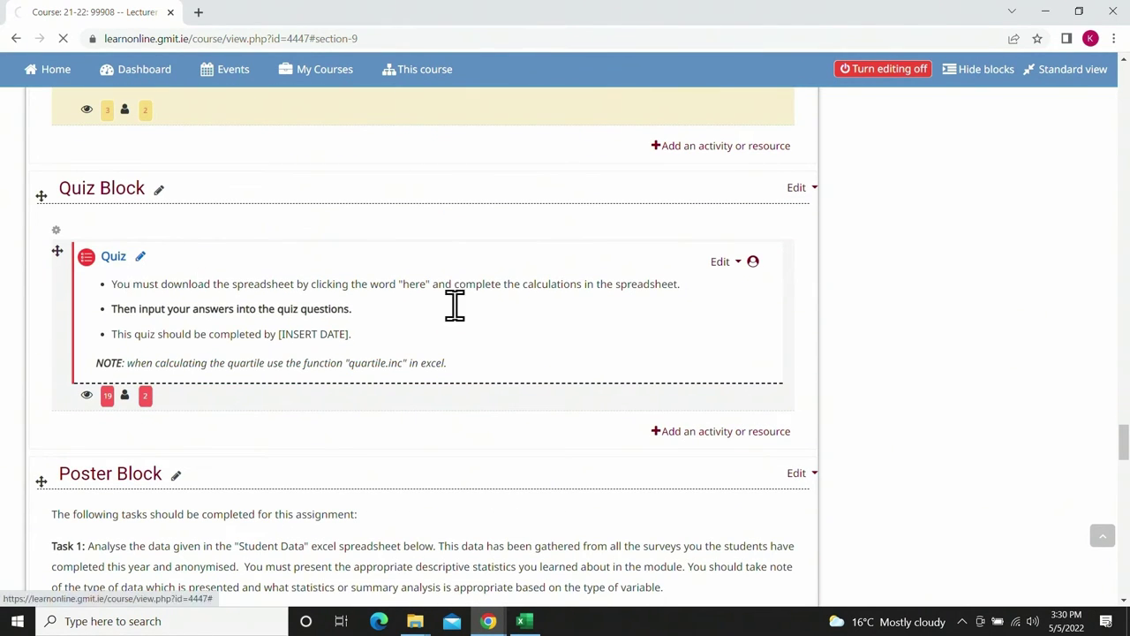
left_click(415, 463)
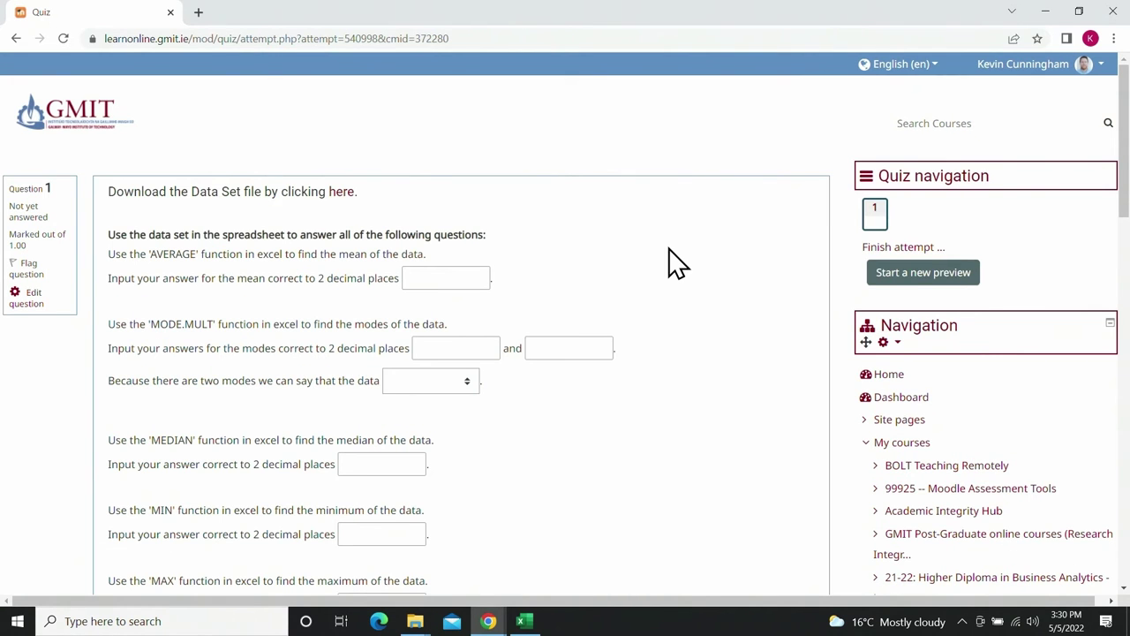
Download the Data Set file linked in the Quiz Block quiz and open it in Excel
scroll(671, 260, "down", 1)
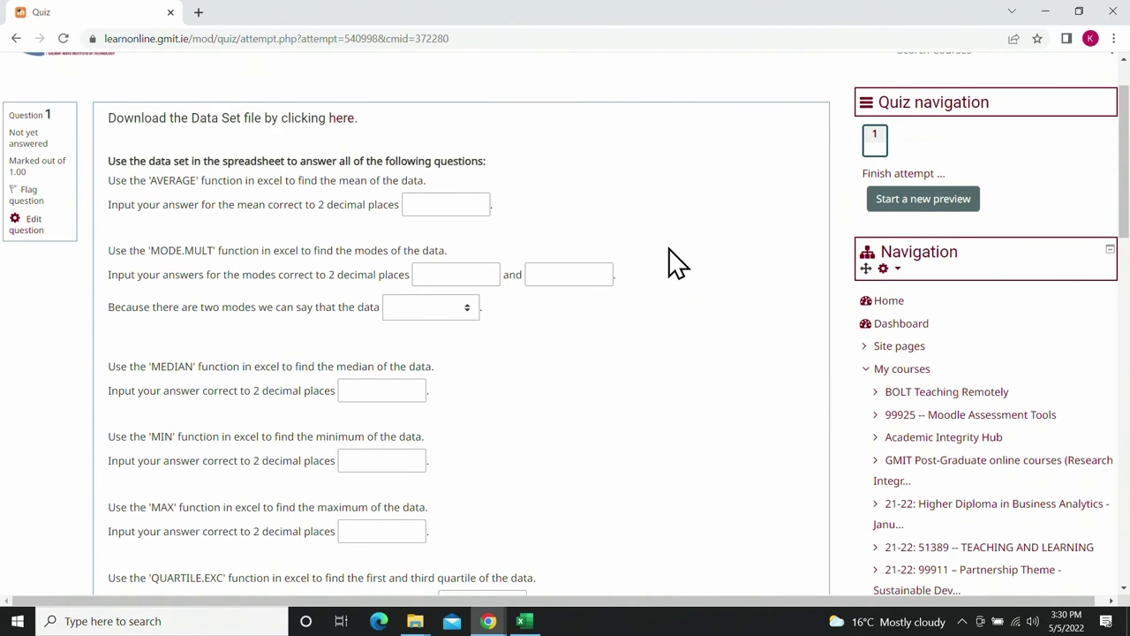
left_click(341, 119)
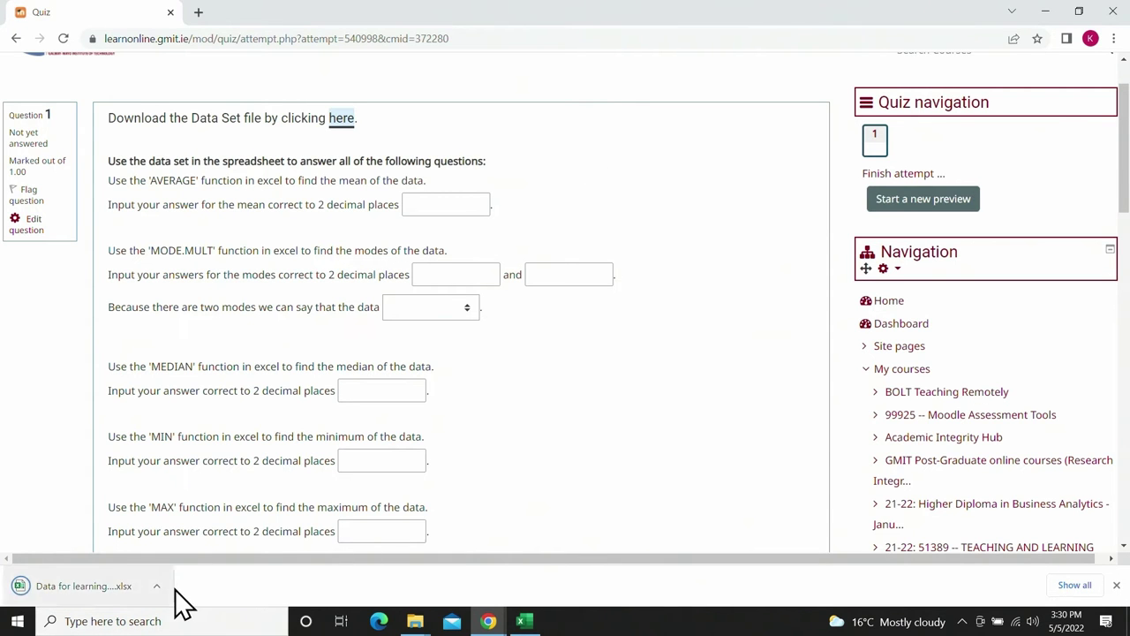
left_click(156, 586)
left_click(182, 493)
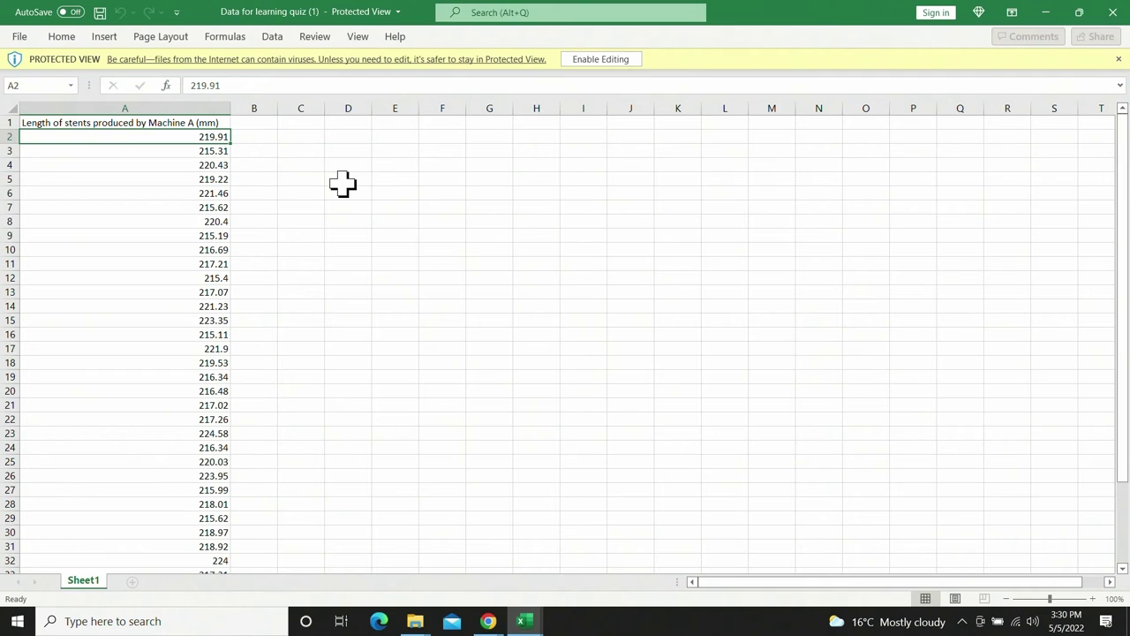
Switch back to the Quiz Block attempt in Chrome and examine its questions from the mean to the standard deviation
key("alt+Tab")
key("alt+Tab")
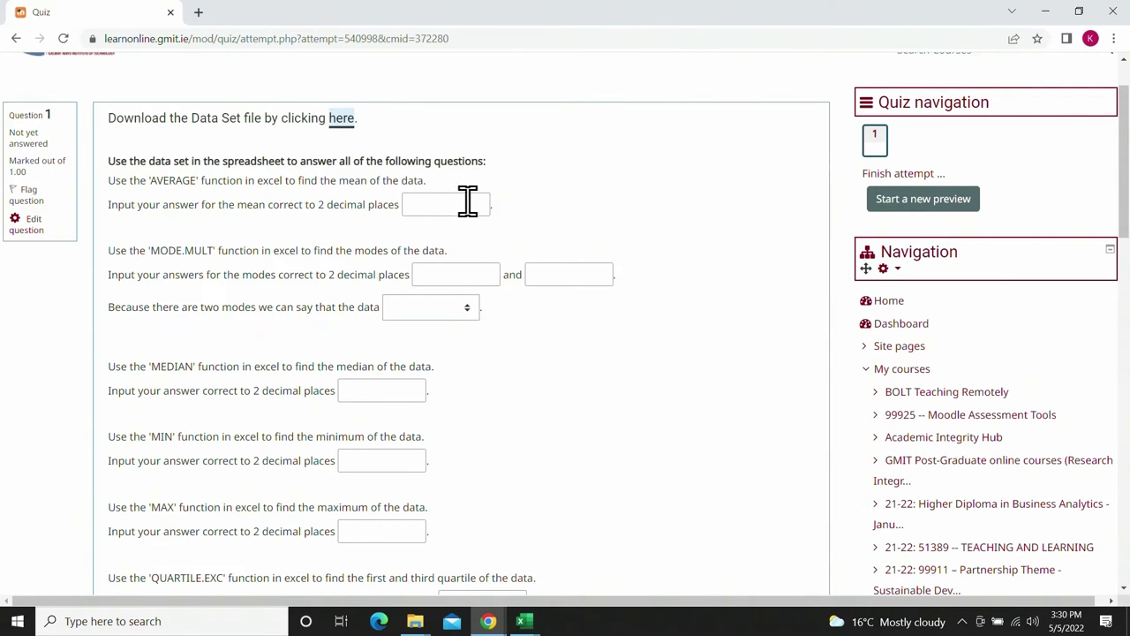
scroll(484, 357, "down", 3)
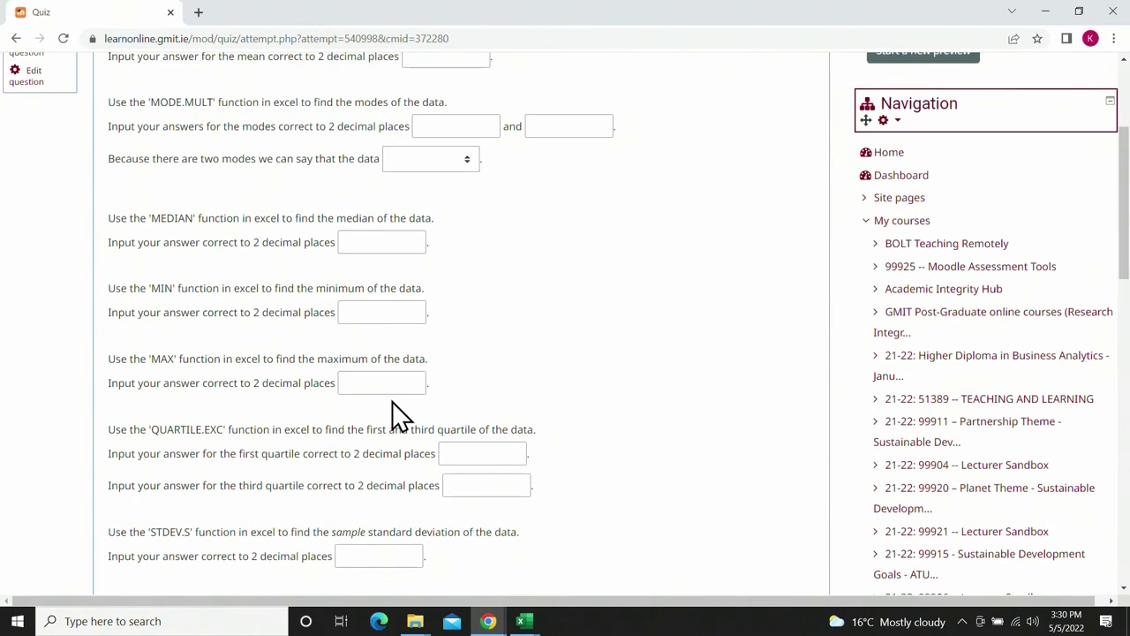
scroll(388, 356, "down", 1)
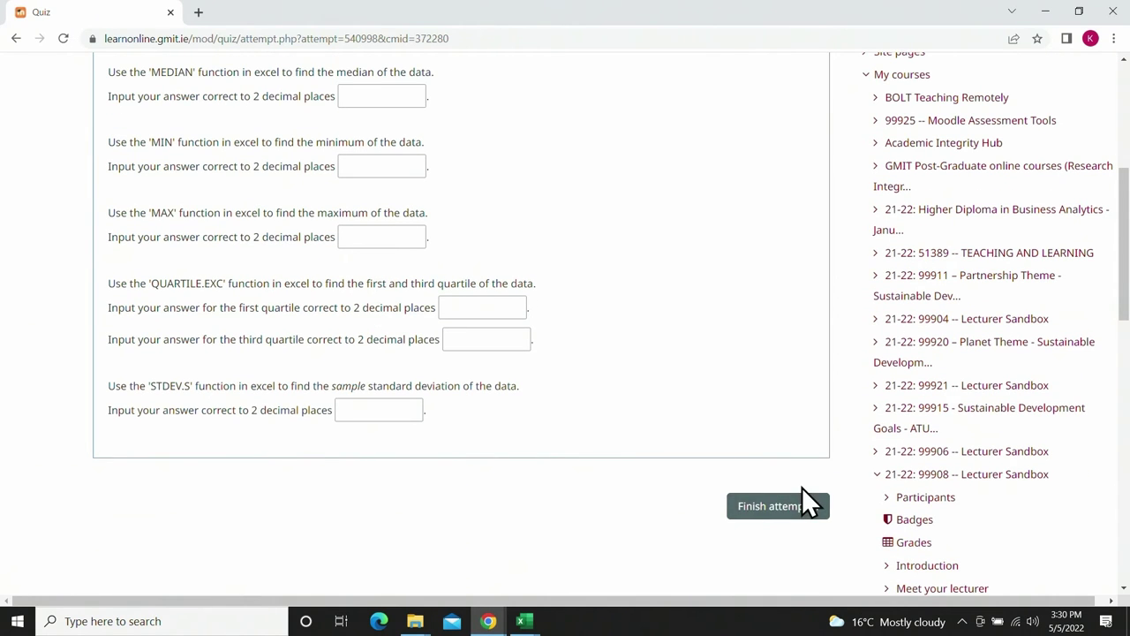
Leave the quiz attempt, return to the course page and examine the Poster Block tasks and the datasets in the Data section
left_click(15, 38)
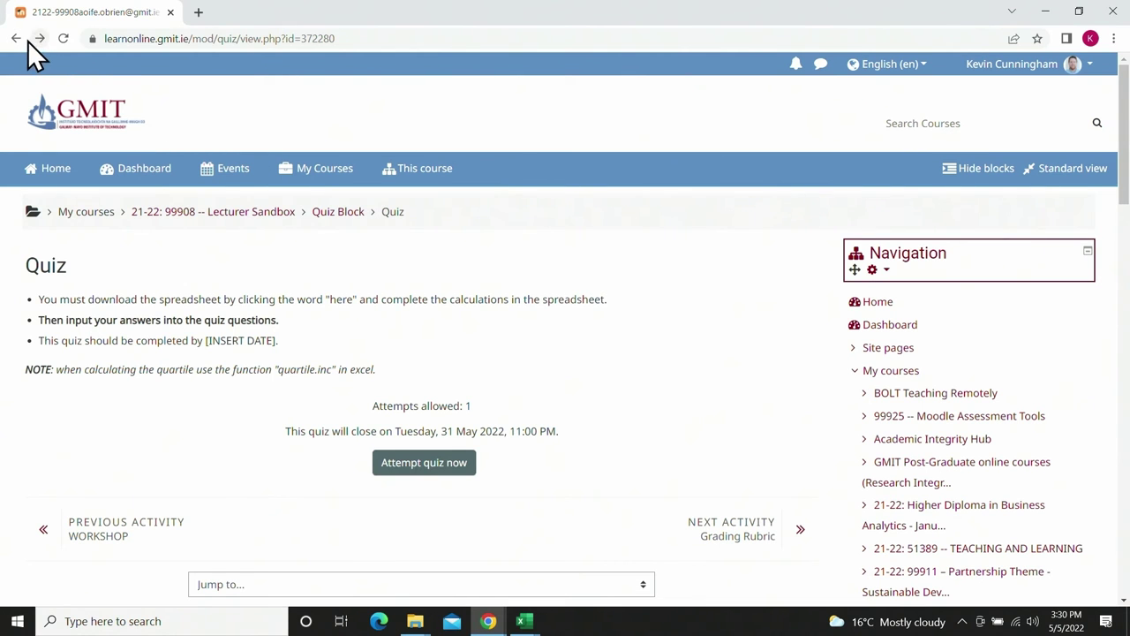
left_click(16, 39)
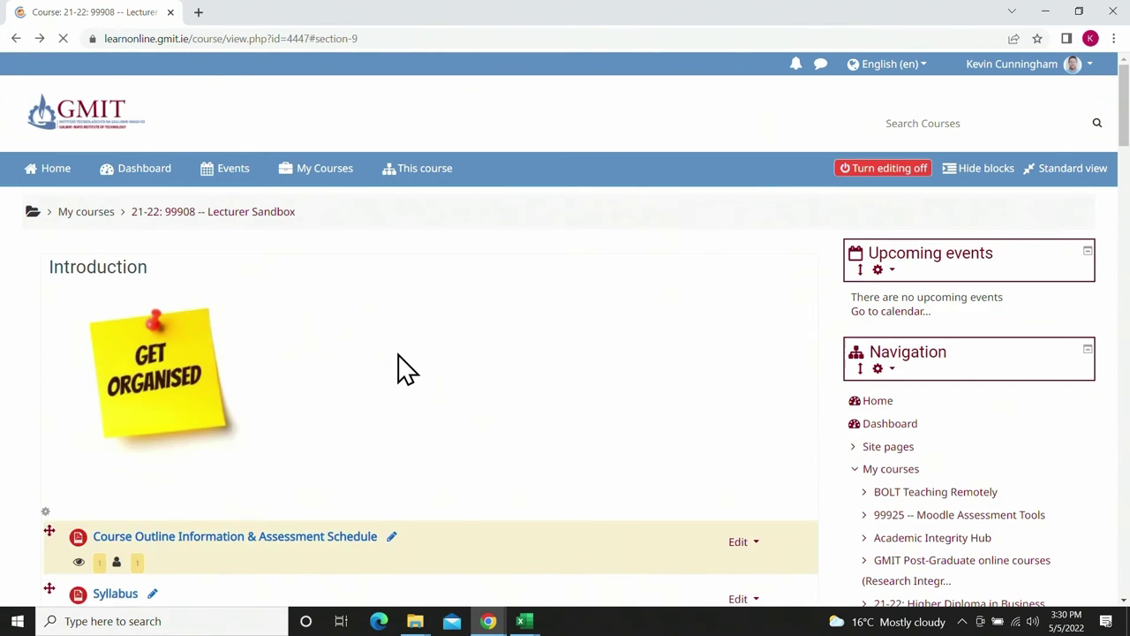
scroll(481, 399, "down", 2)
scroll(490, 402, "down", 10)
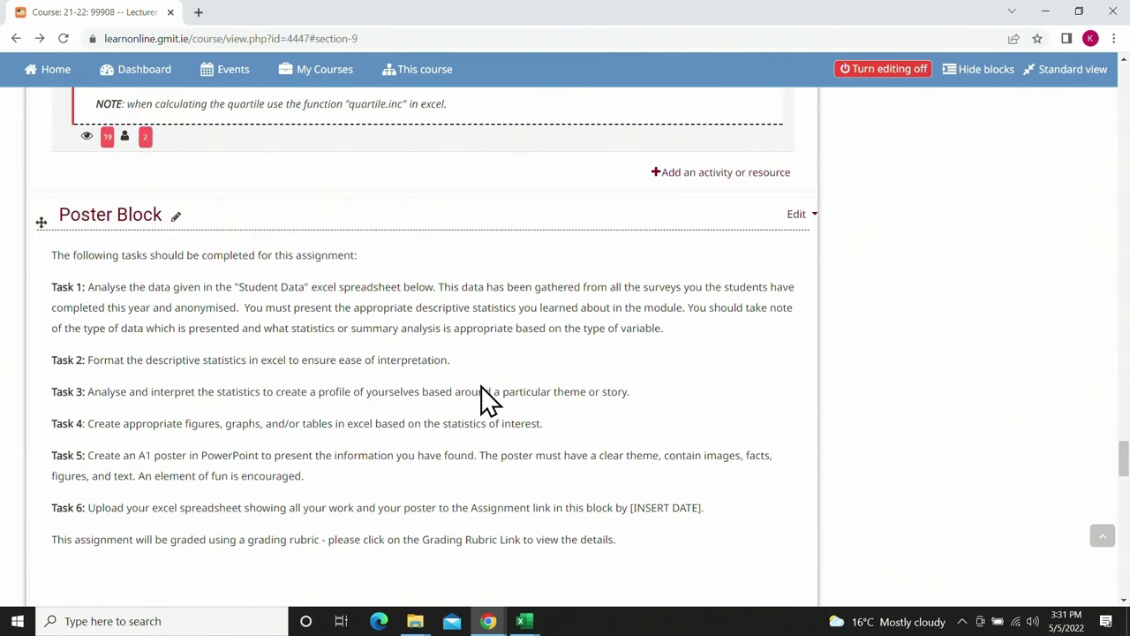
scroll(568, 371, "down", 3)
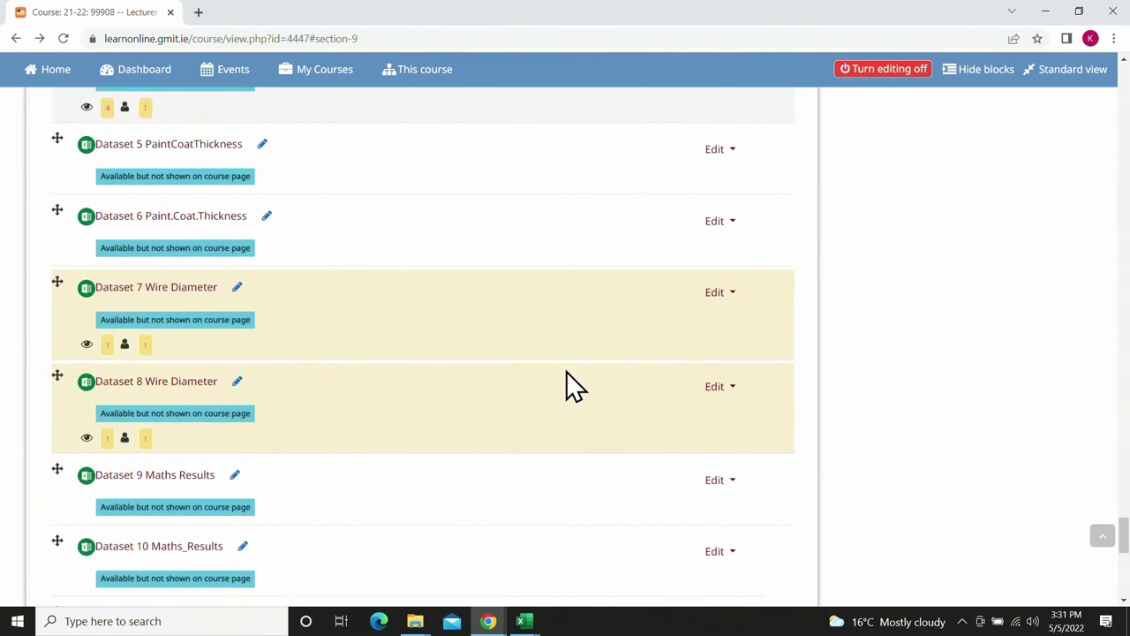
scroll(568, 381, "up", 6)
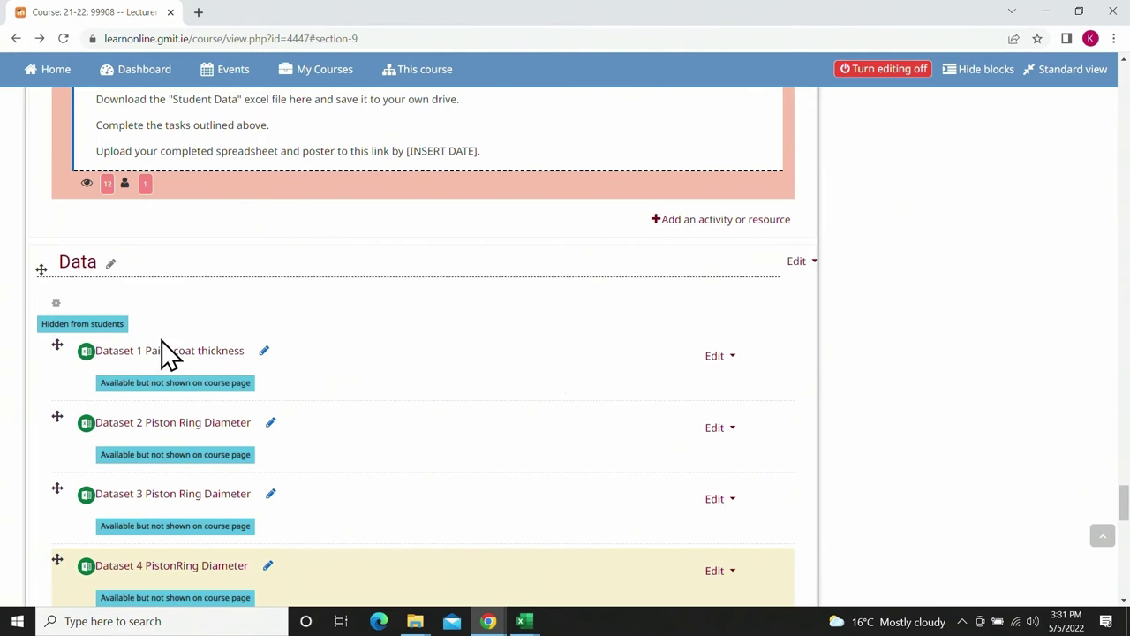
scroll(161, 342, "down", 1)
scroll(323, 265, "down", 2)
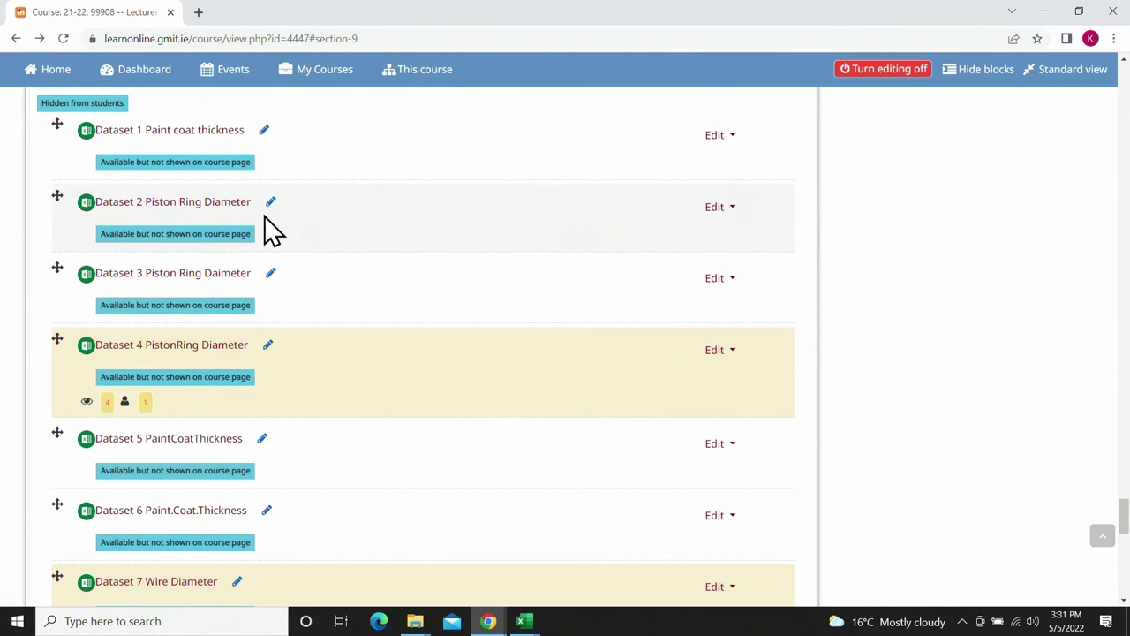
scroll(263, 230, "up", 2)
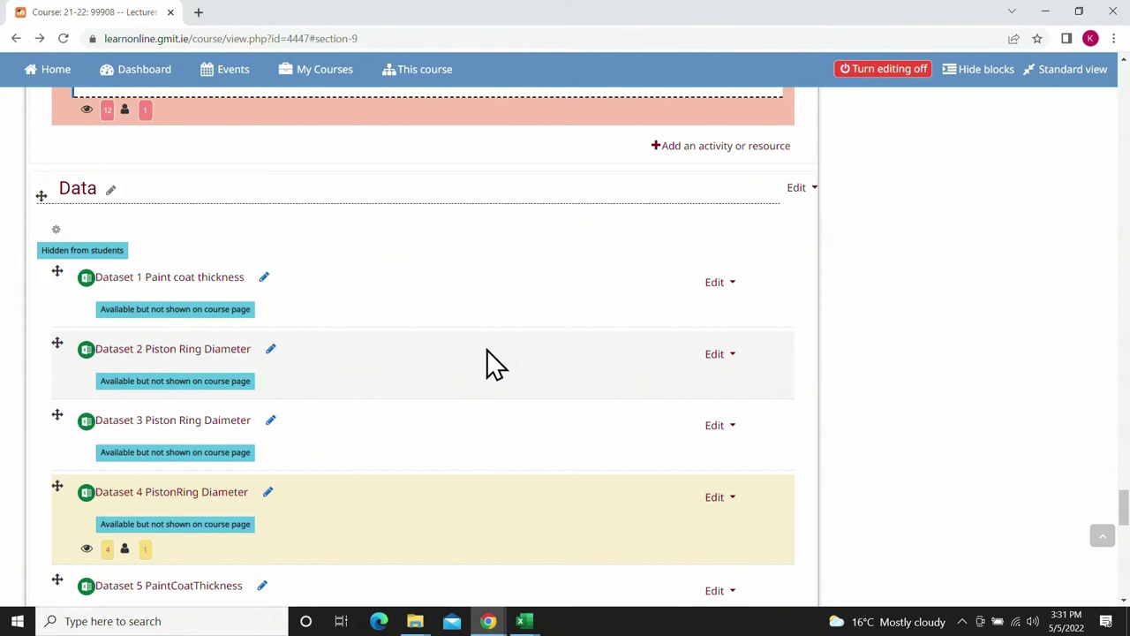
Open the course's question bank from the course administration options
scroll(872, 442, "up", 10)
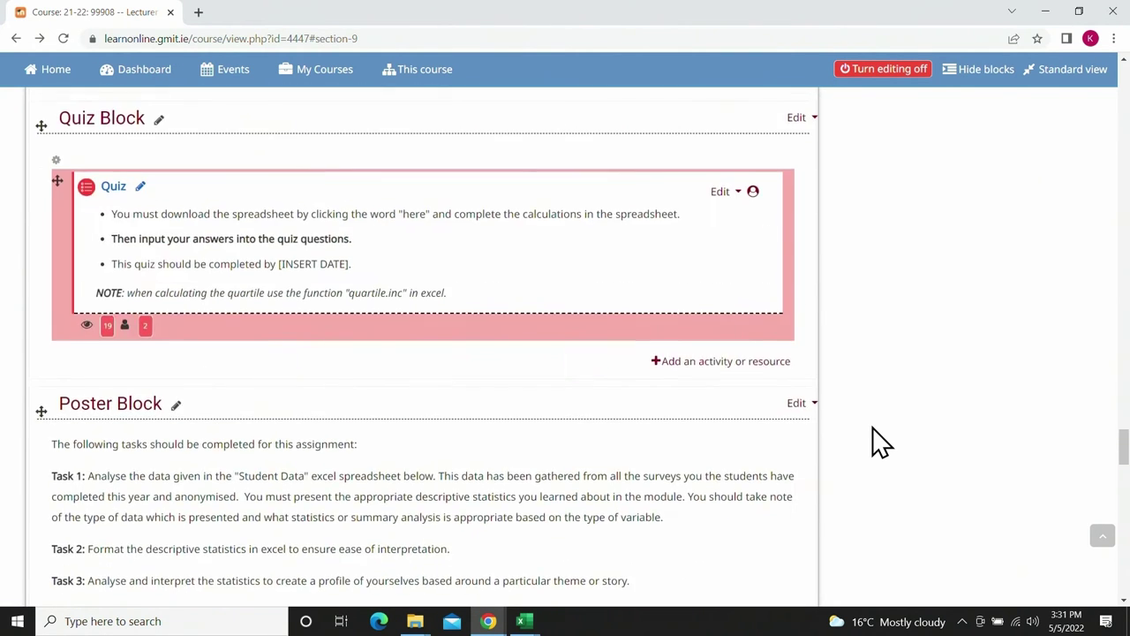
scroll(872, 441, "up", 15)
scroll(879, 441, "up", 20)
scroll(874, 431, "up", 6)
scroll(923, 380, "up", 8)
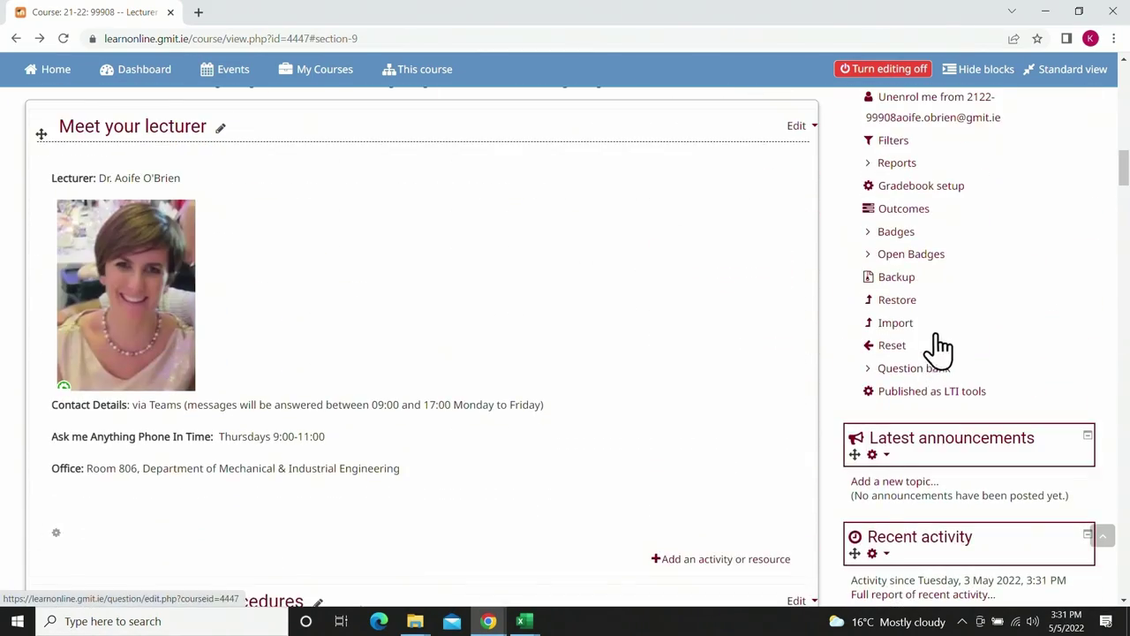
scroll(939, 349, "up", 2)
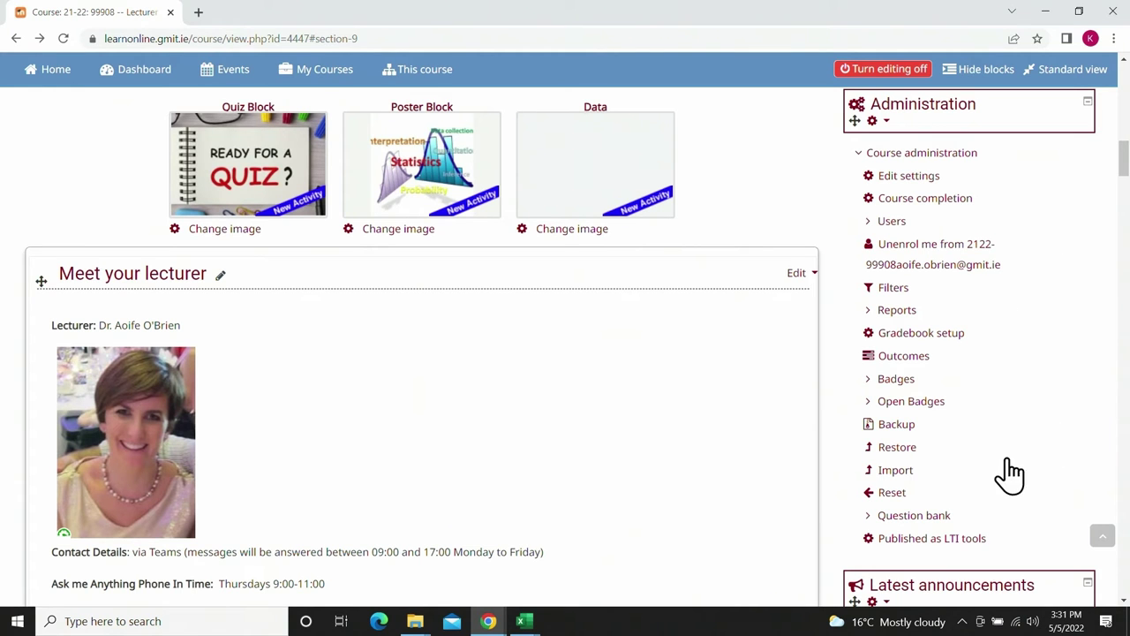
left_click(928, 517)
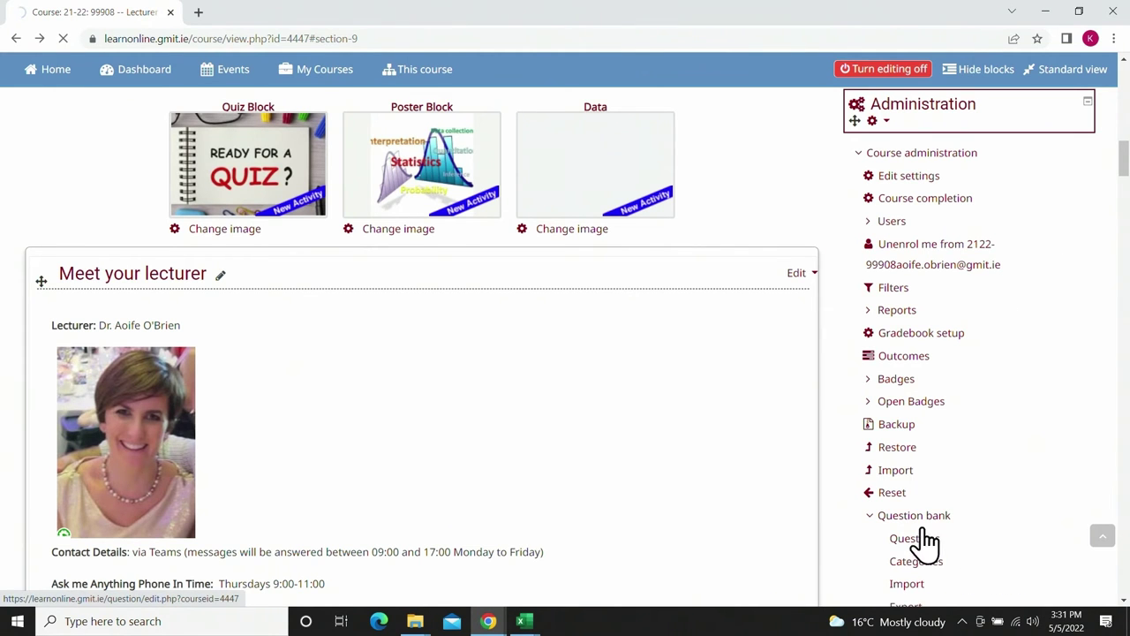
Look over the question bank's questions, then open and examine its list of question categories
scroll(719, 480, "down", 5)
scroll(585, 313, "up", 5)
scroll(586, 313, "down", 4)
scroll(354, 244, "up", 3)
left_click(166, 210)
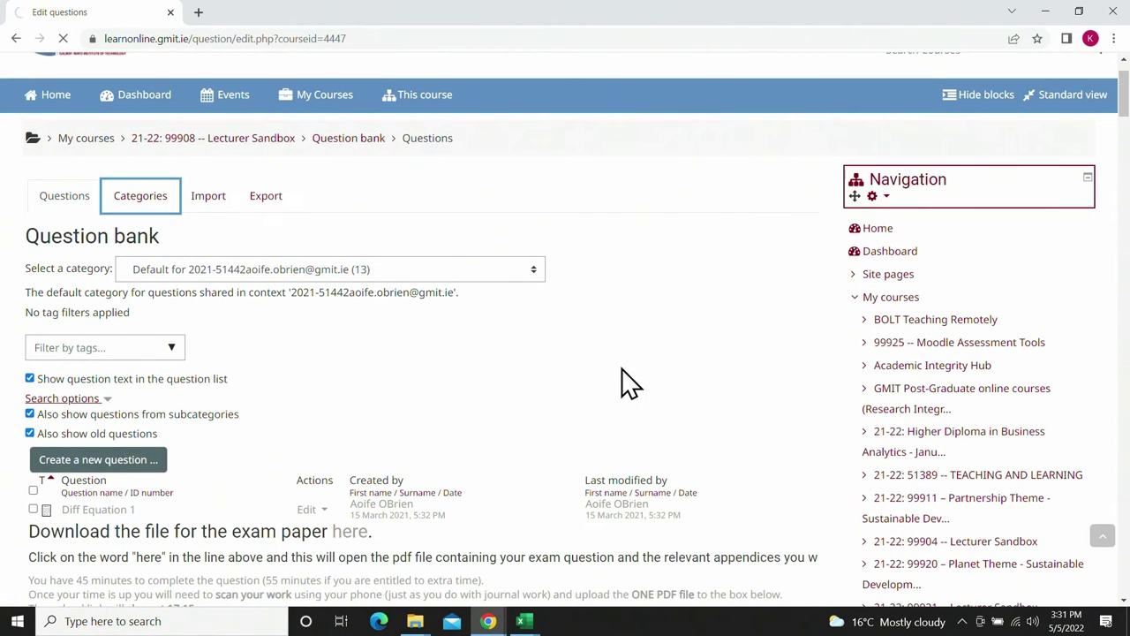
scroll(622, 368, "down", 2)
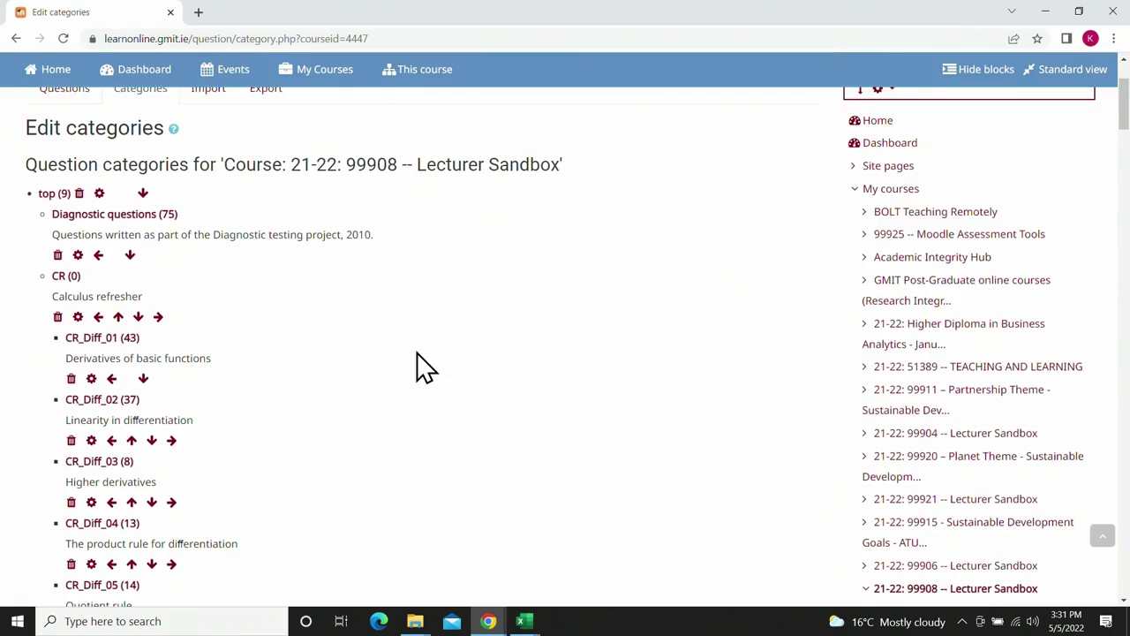
scroll(417, 352, "up", 2)
Return to the question list and examine the text of the Probability 1 and Probability 2 questions
left_click(16, 38)
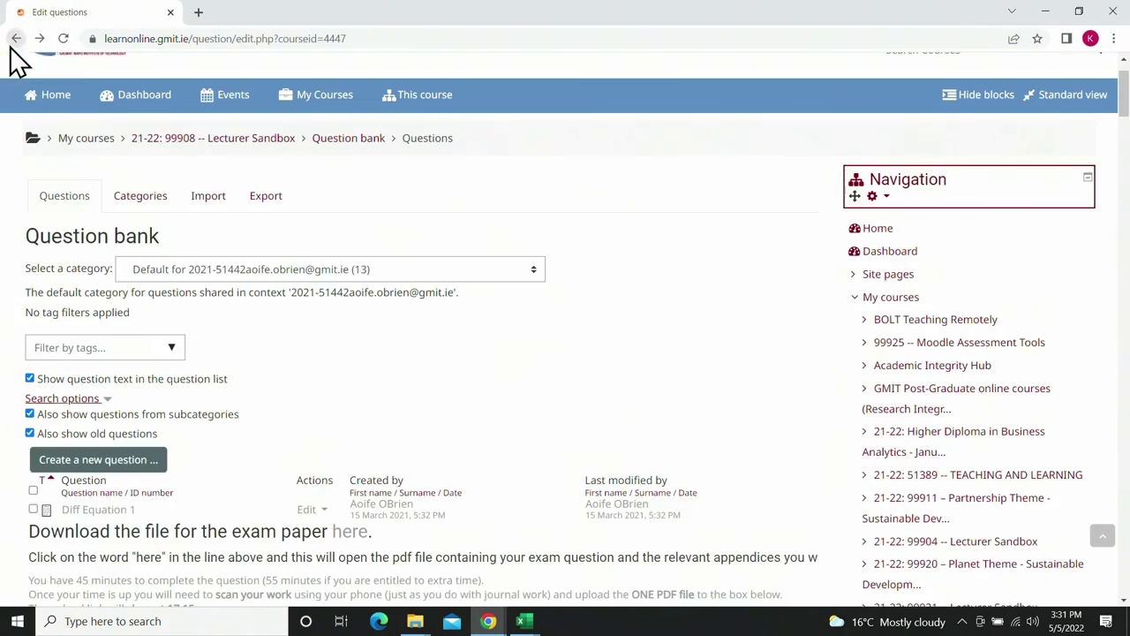
scroll(511, 453, "down", 10)
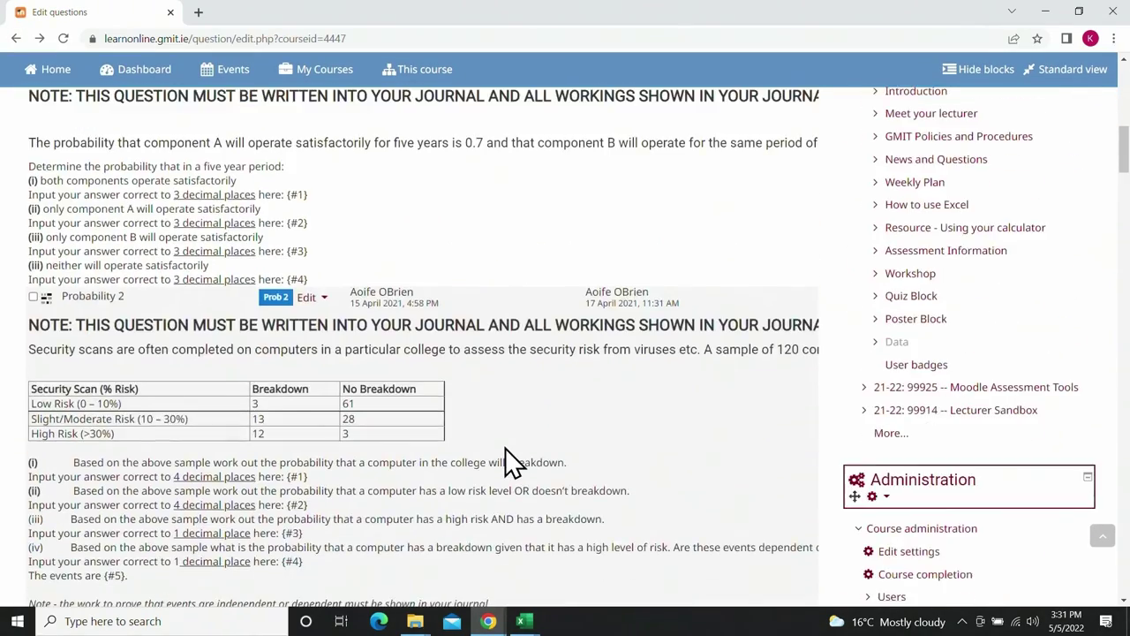
scroll(505, 448, "down", 3)
scroll(349, 216, "up", 1)
scroll(349, 216, "up", 4)
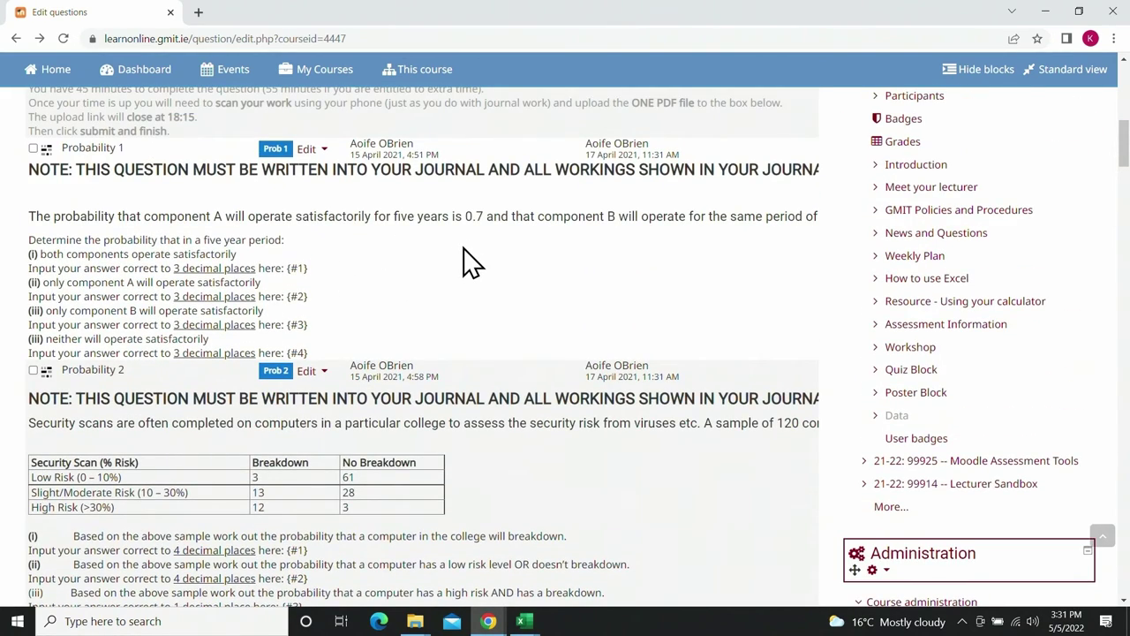
Find the Statistics Assignment Learning Quiz question in the question bank and open it for editing
scroll(451, 260, "down", 10)
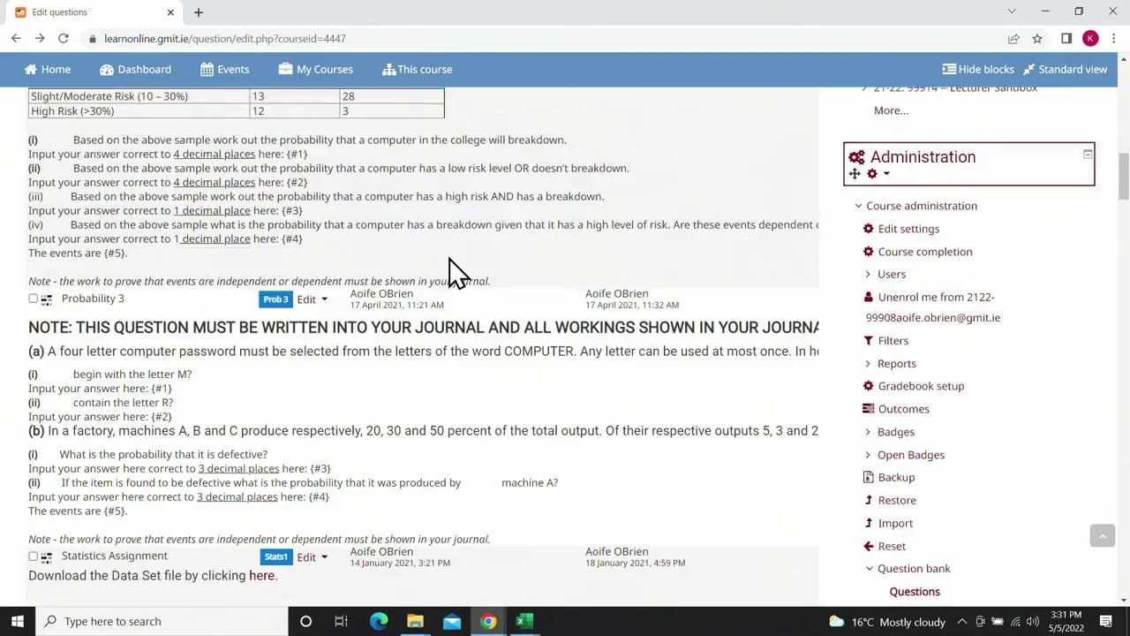
scroll(451, 274, "down", 4)
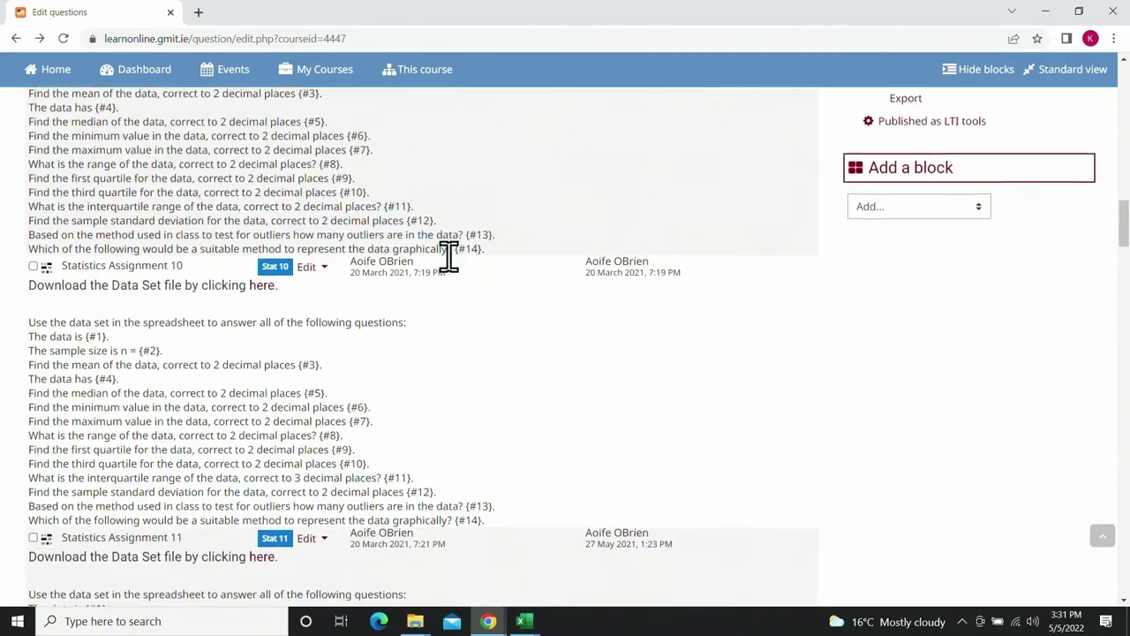
scroll(606, 447, "down", 5)
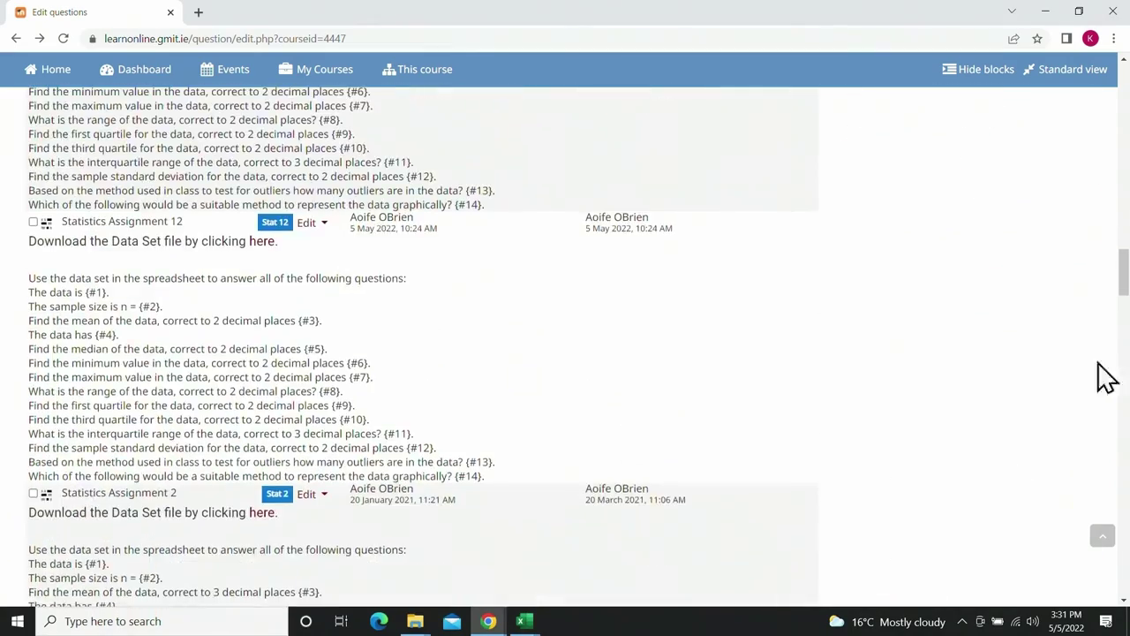
left_click_drag(1123, 296, 1123, 340)
left_click_drag(1122, 375, 1116, 495)
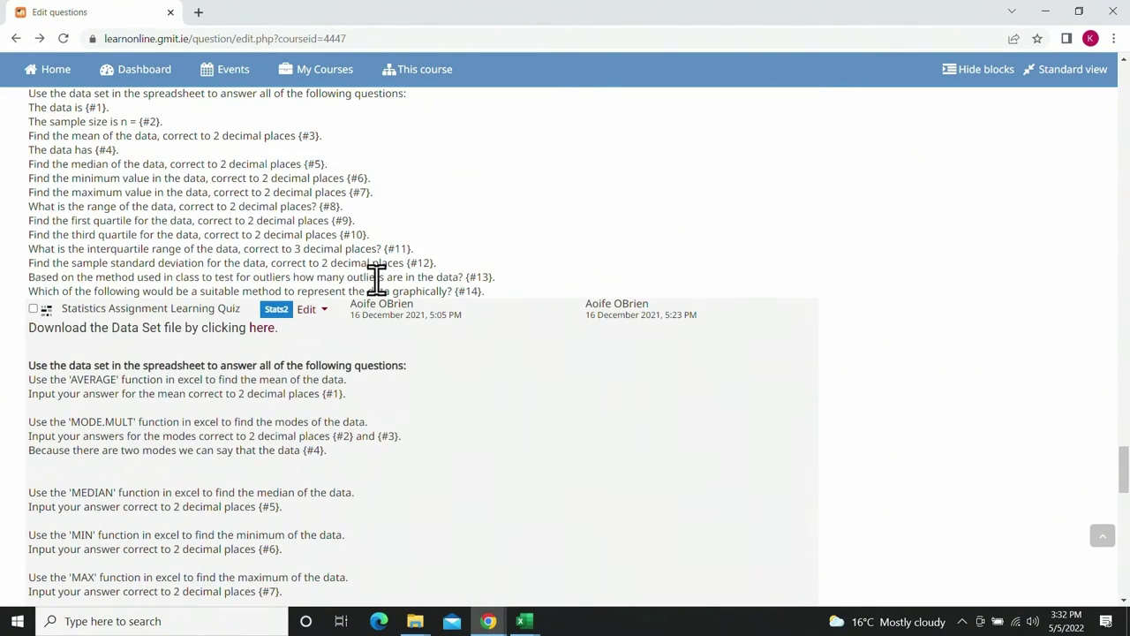
left_click(316, 309)
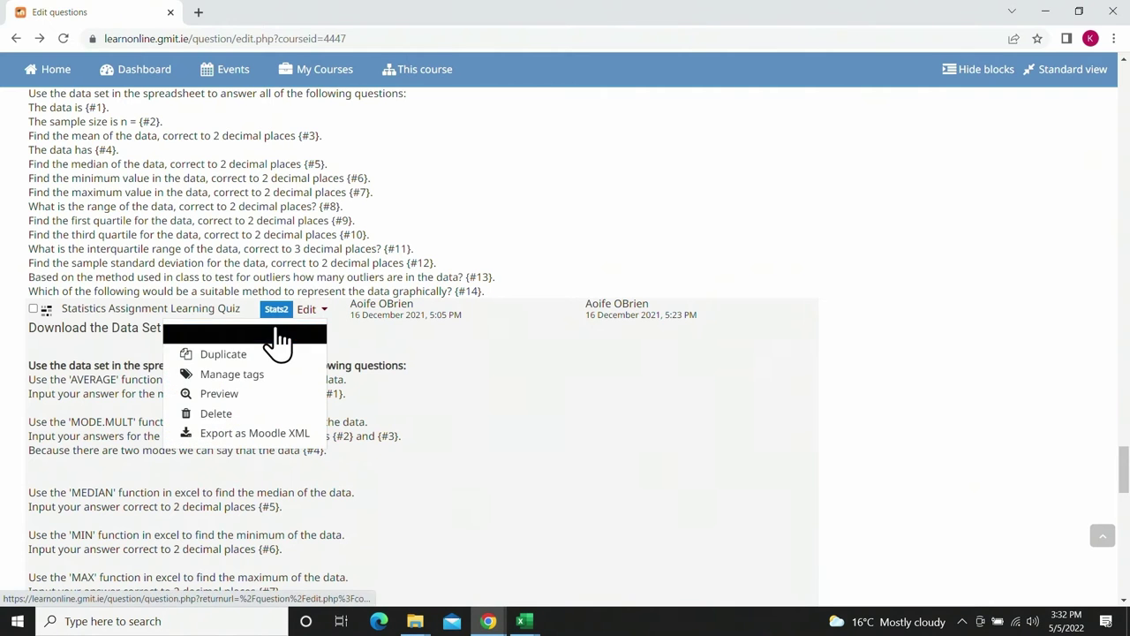
left_click(279, 340)
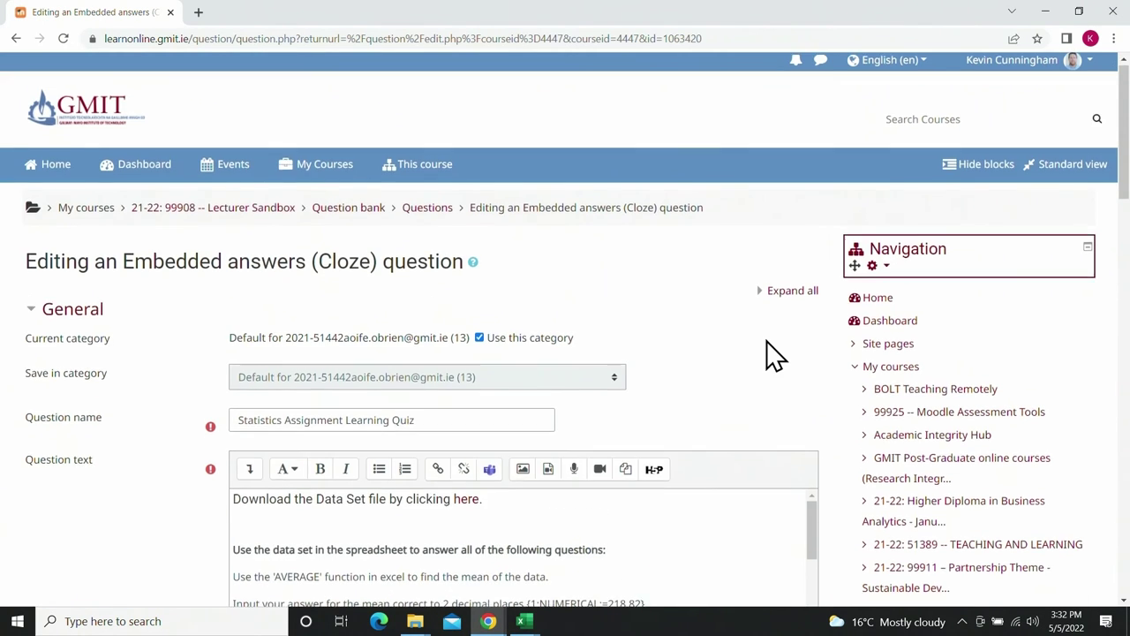
Examine the embedded-answer codes in the Statistics Assignment Learning Quiz question text, from the AVERAGE task through the STDEV.S task, and its general feedback
scroll(768, 344, "down", 3)
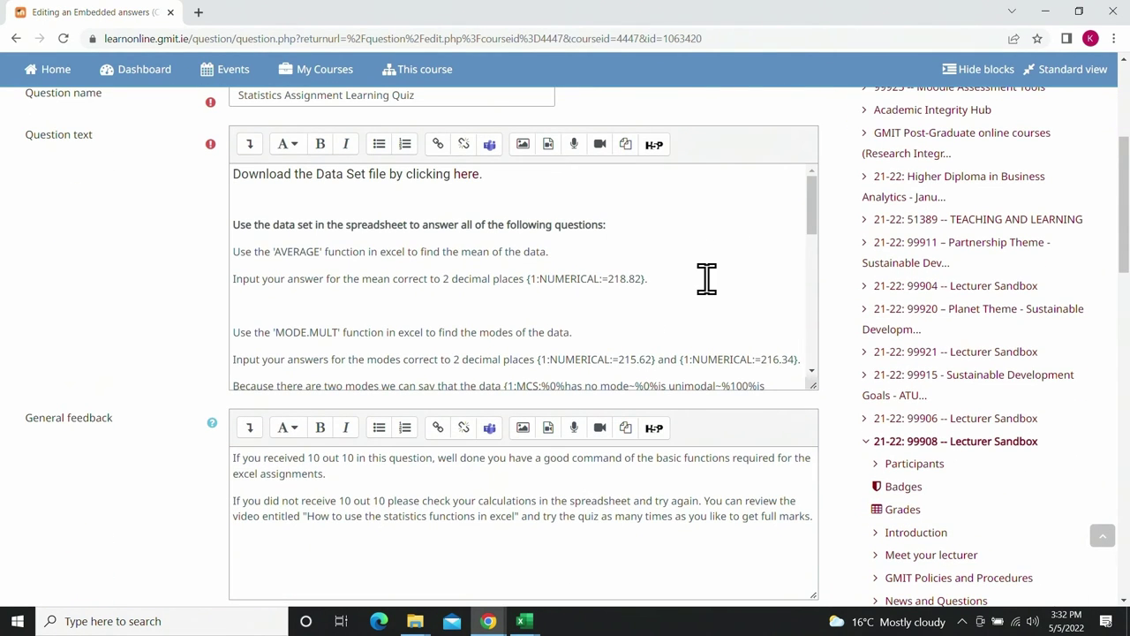
left_click(484, 179)
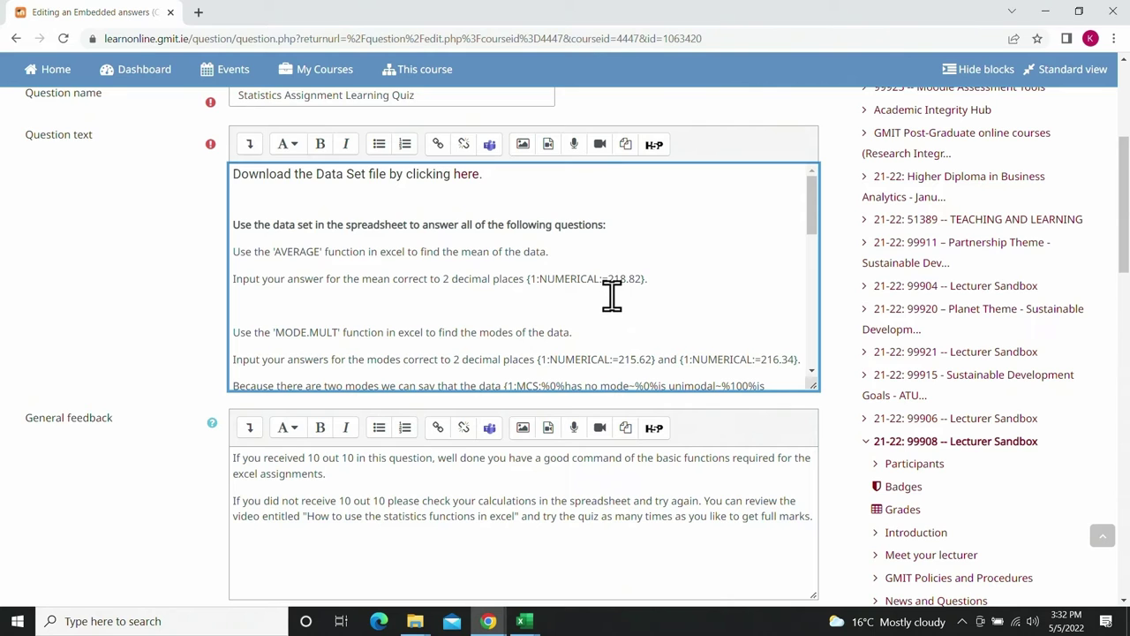
scroll(656, 285, "down", 1)
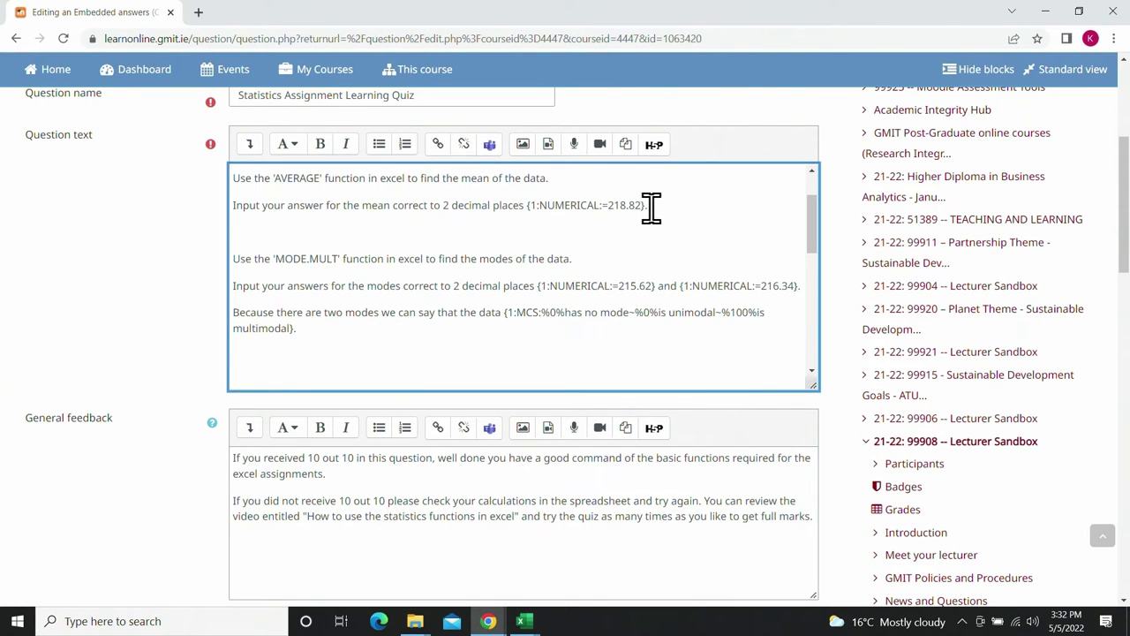
scroll(681, 267, "down", 1)
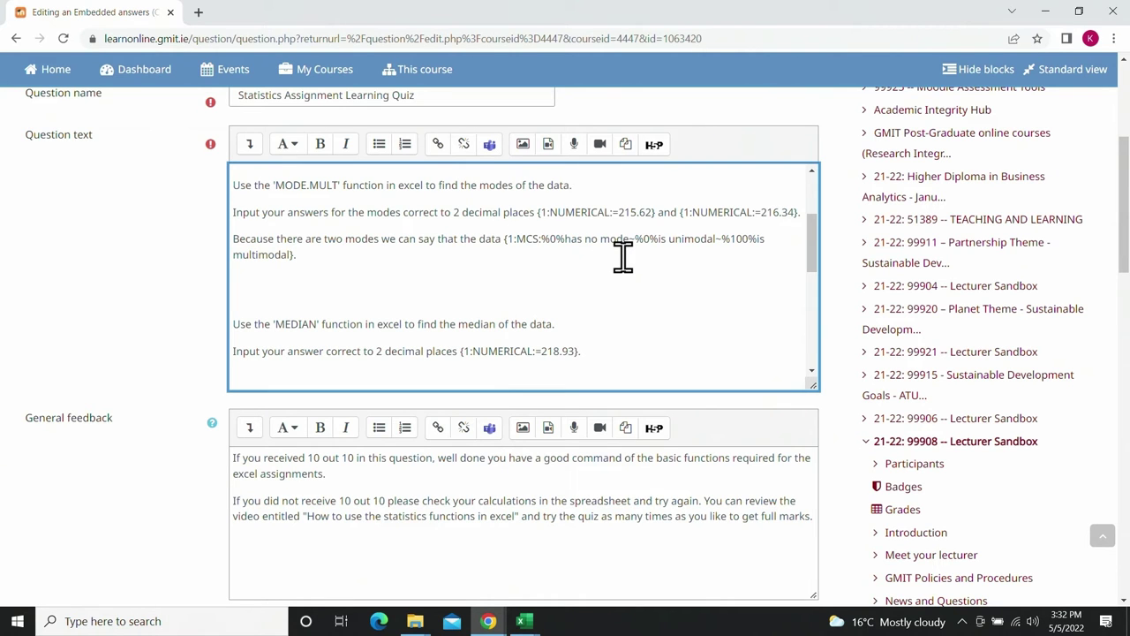
scroll(643, 302, "down", 1)
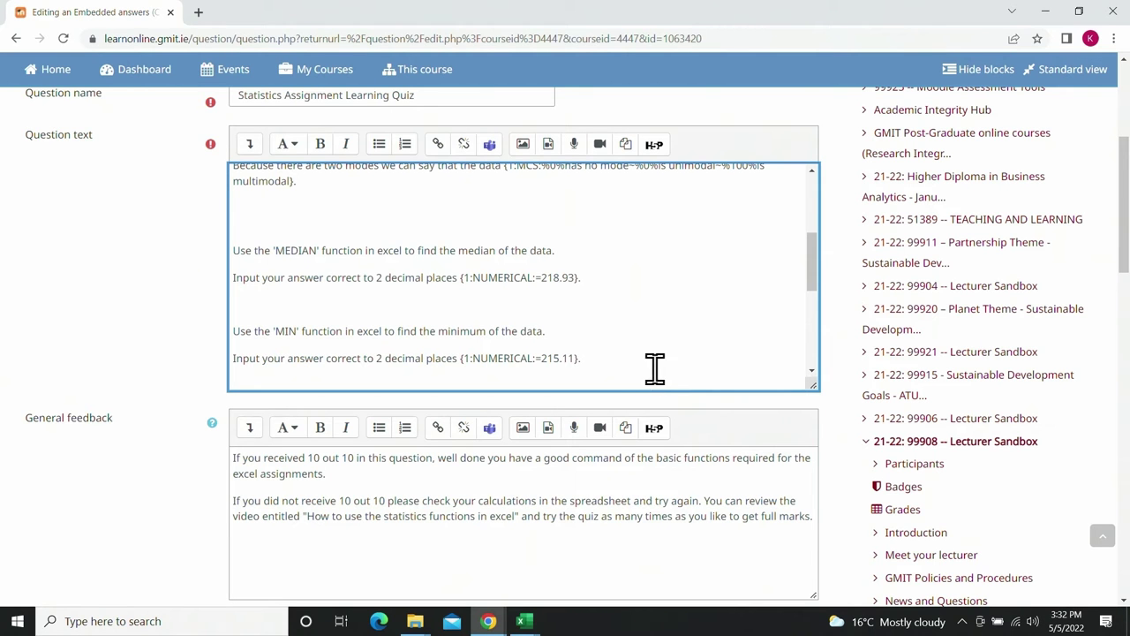
scroll(636, 358, "down", 2)
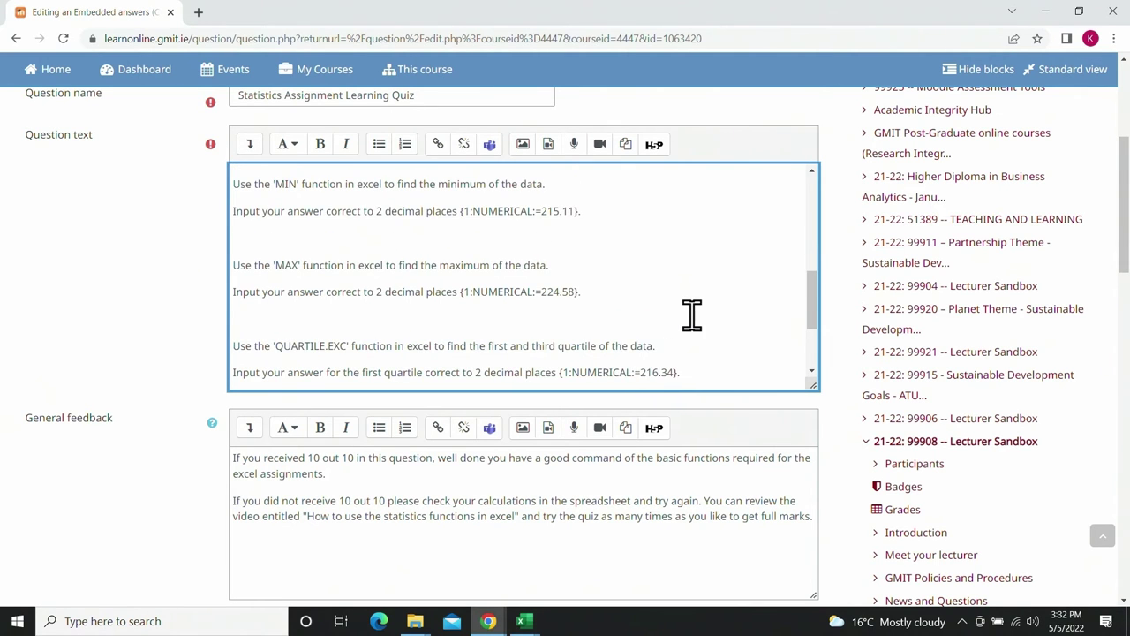
scroll(691, 315, "down", 4)
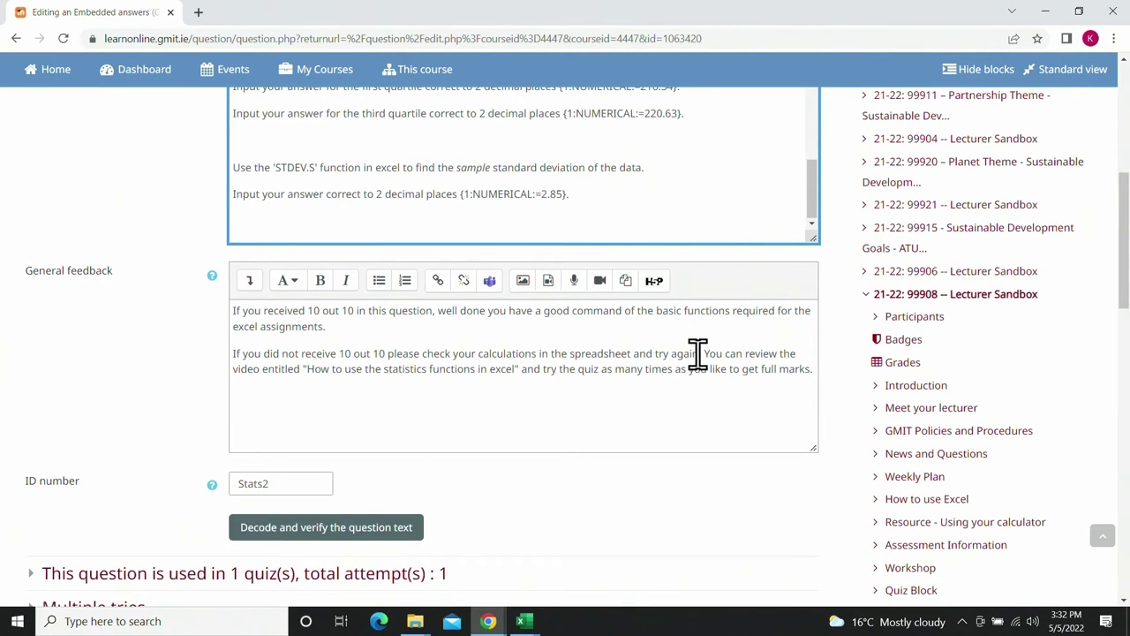